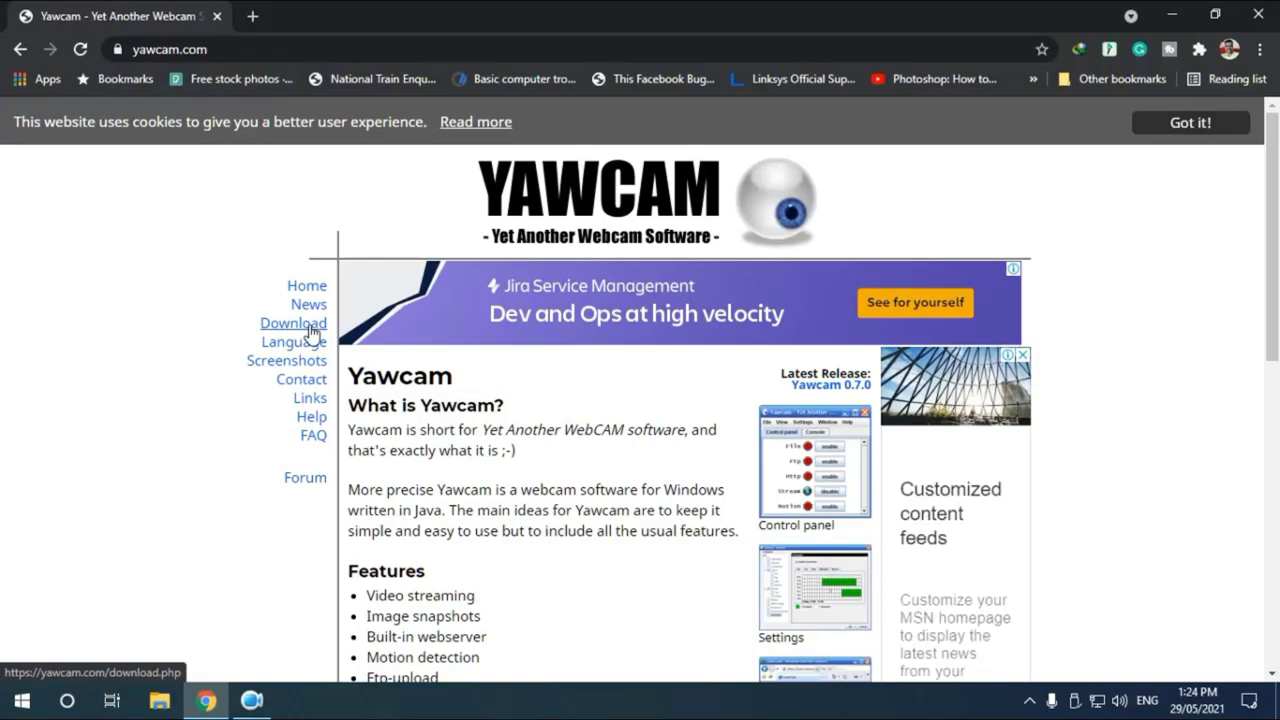
Download yawcam_install.exe for Yawcam 0.7.0 from the site's download page and open the folder it was saved in.
left_click(311, 332)
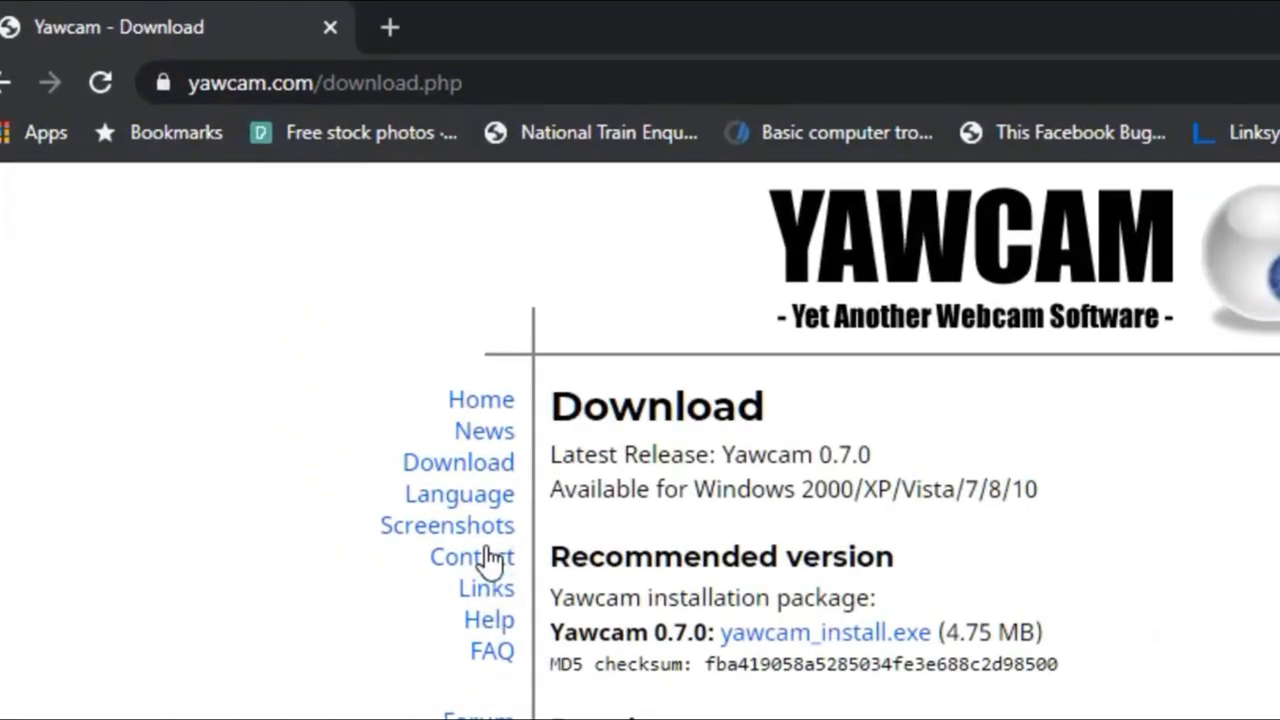
left_click(910, 711)
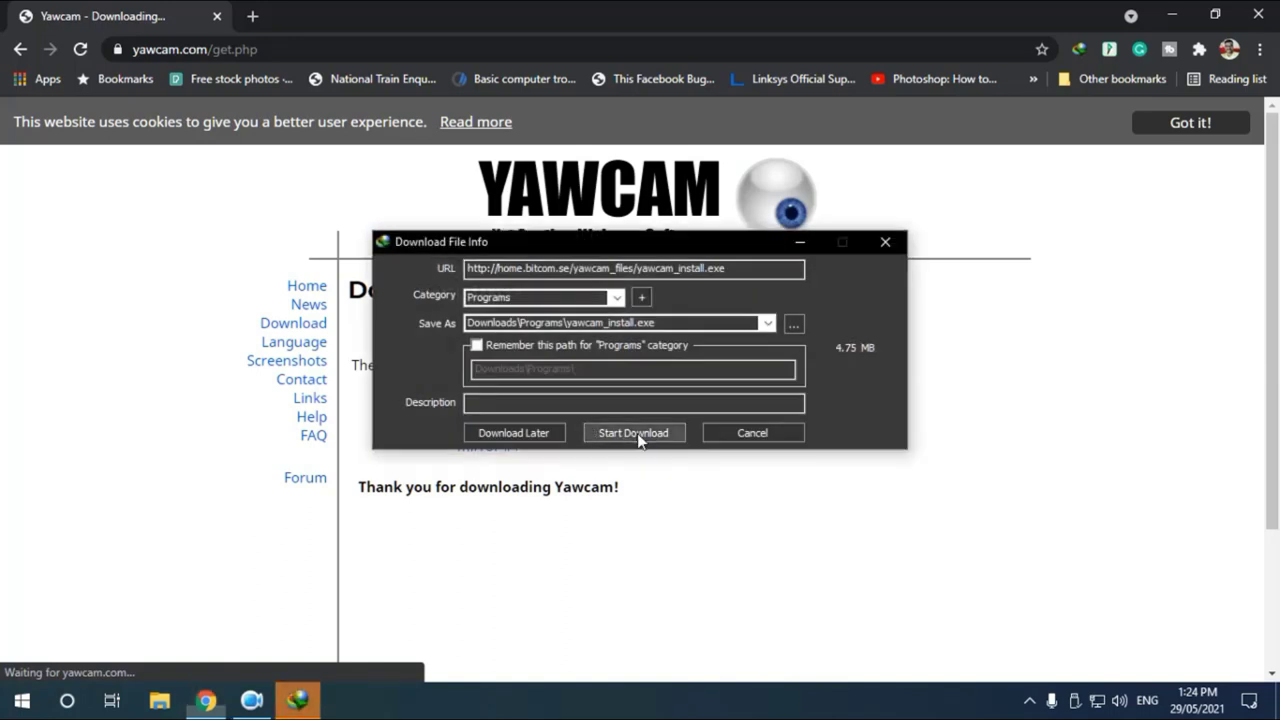
left_click(637, 433)
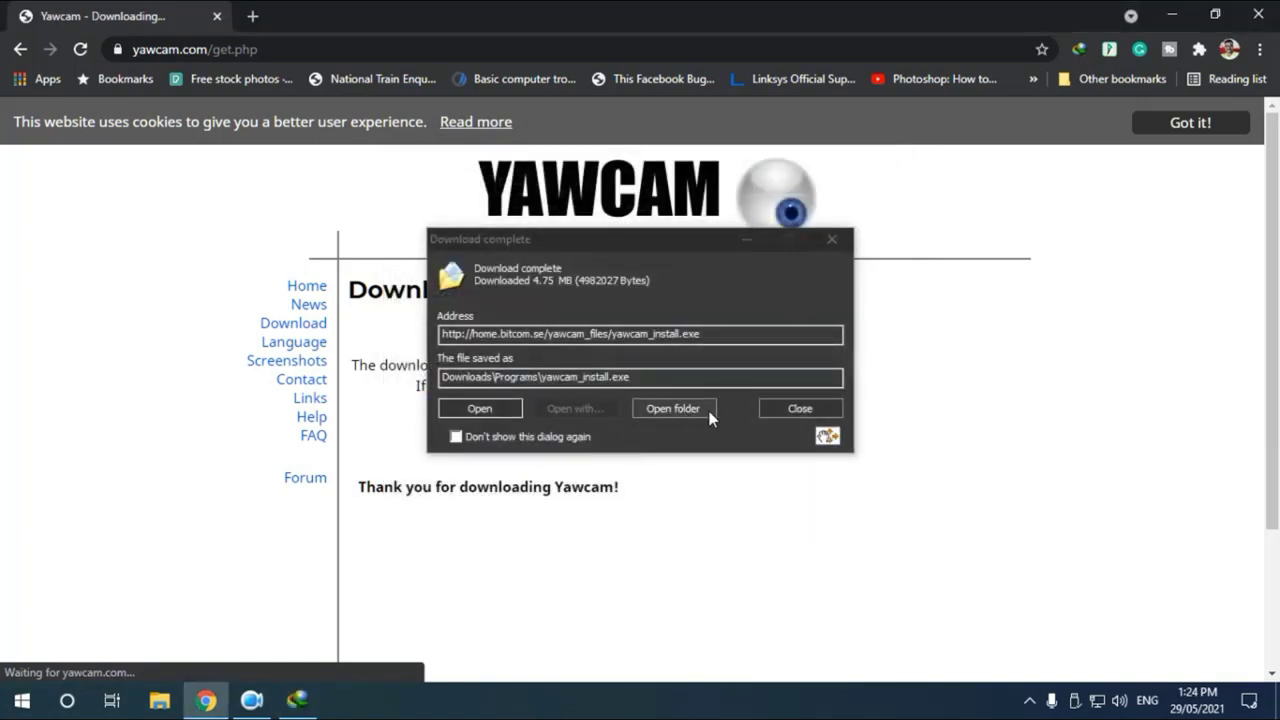
left_click(709, 412)
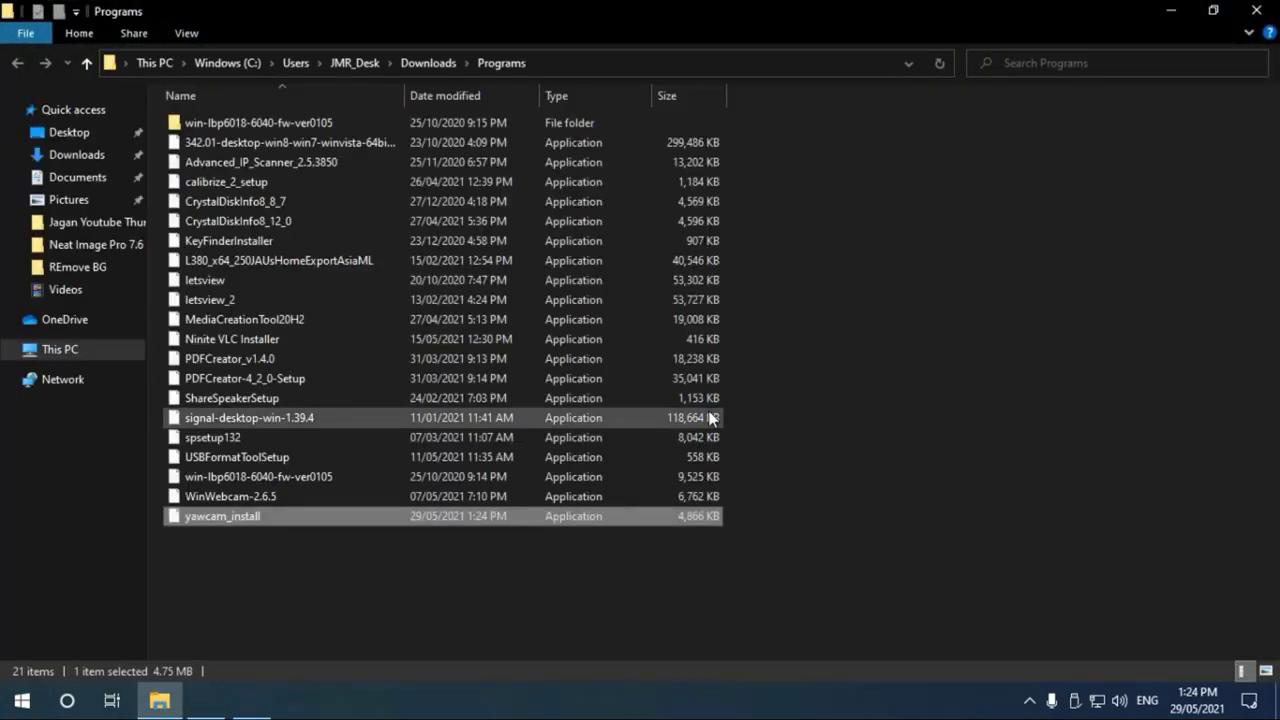
Run yawcam_install as administrator, agree to install Yawcam 0.7.0, and accept going to the Java website for the required runtime.
double_click(215, 518)
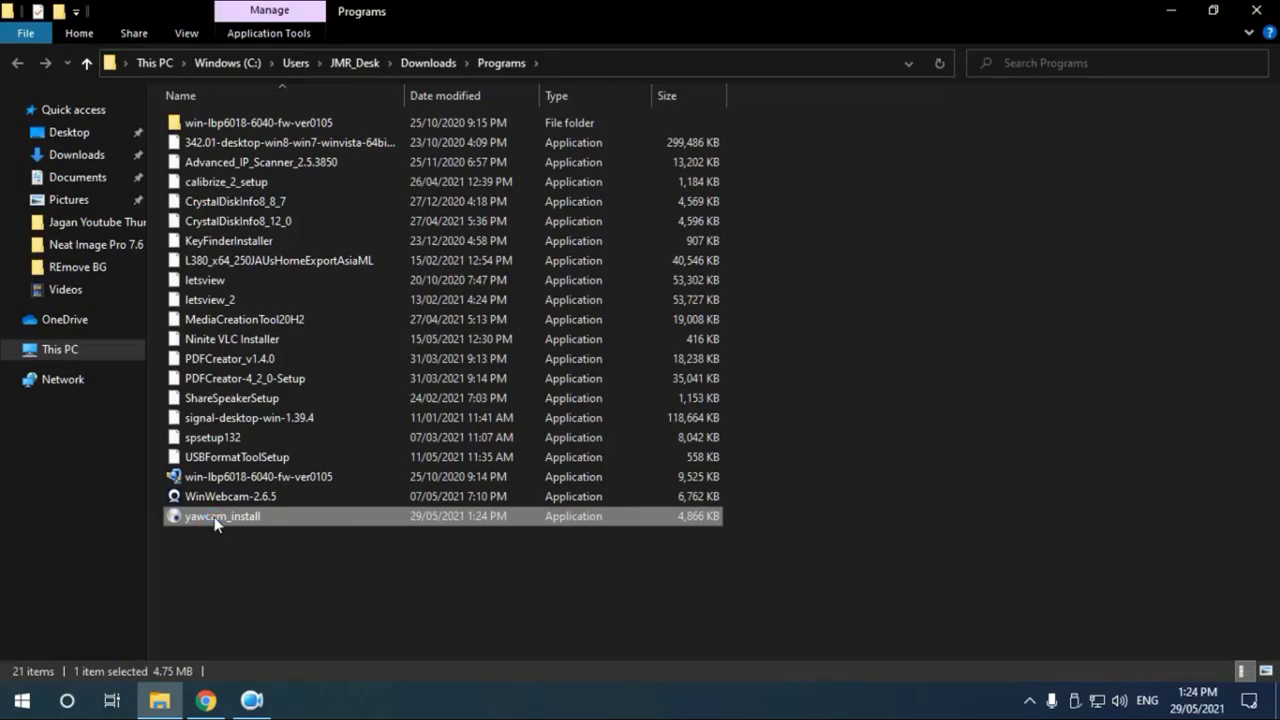
right_click(217, 524)
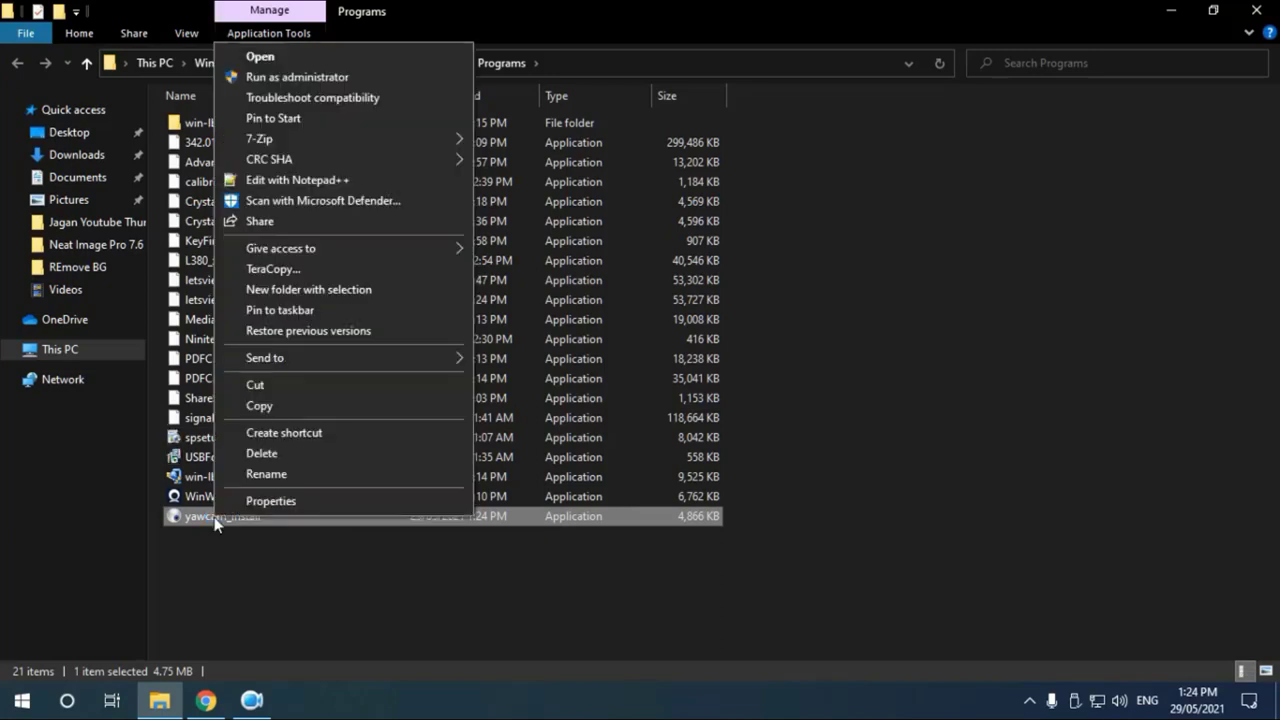
left_click(336, 80)
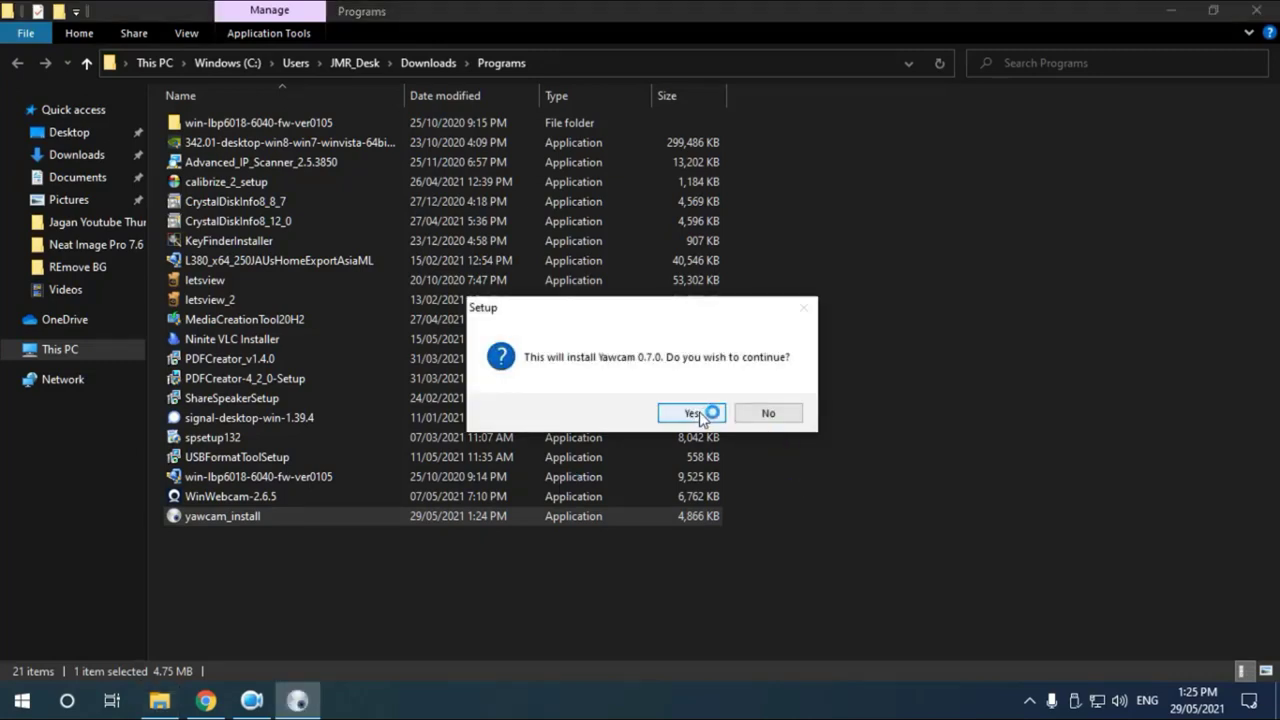
left_click(692, 413)
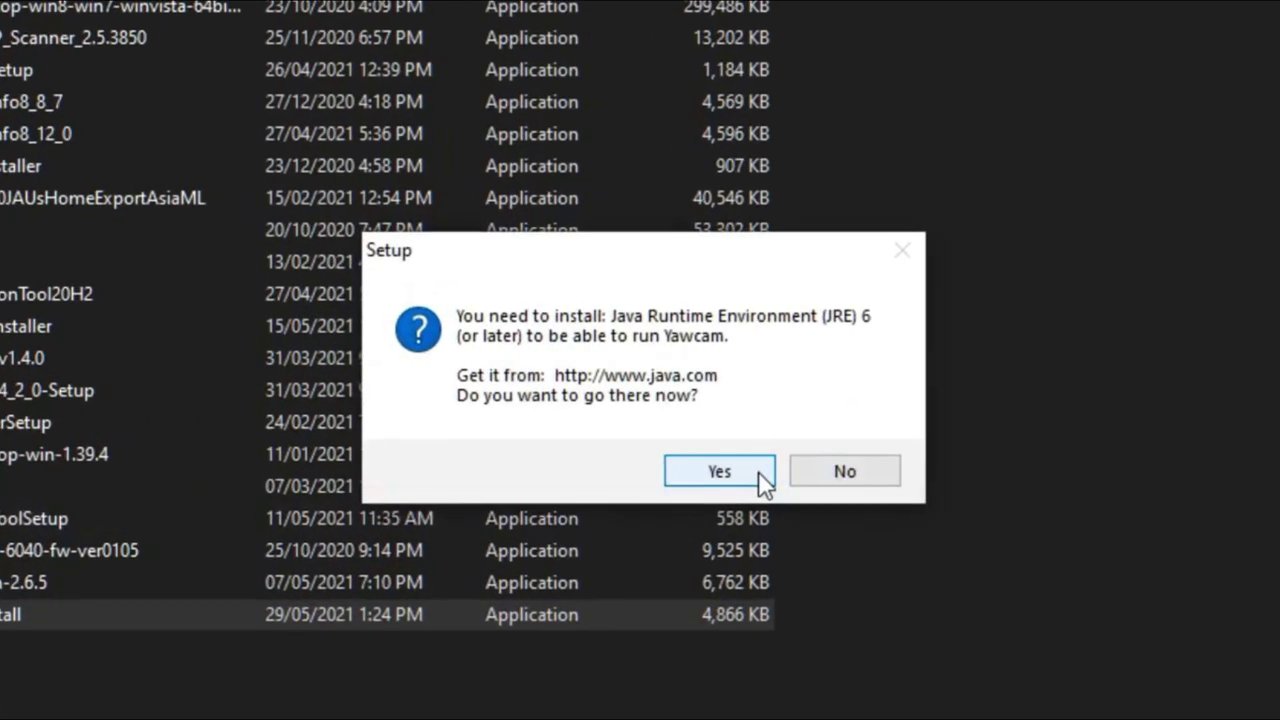
left_click(763, 481)
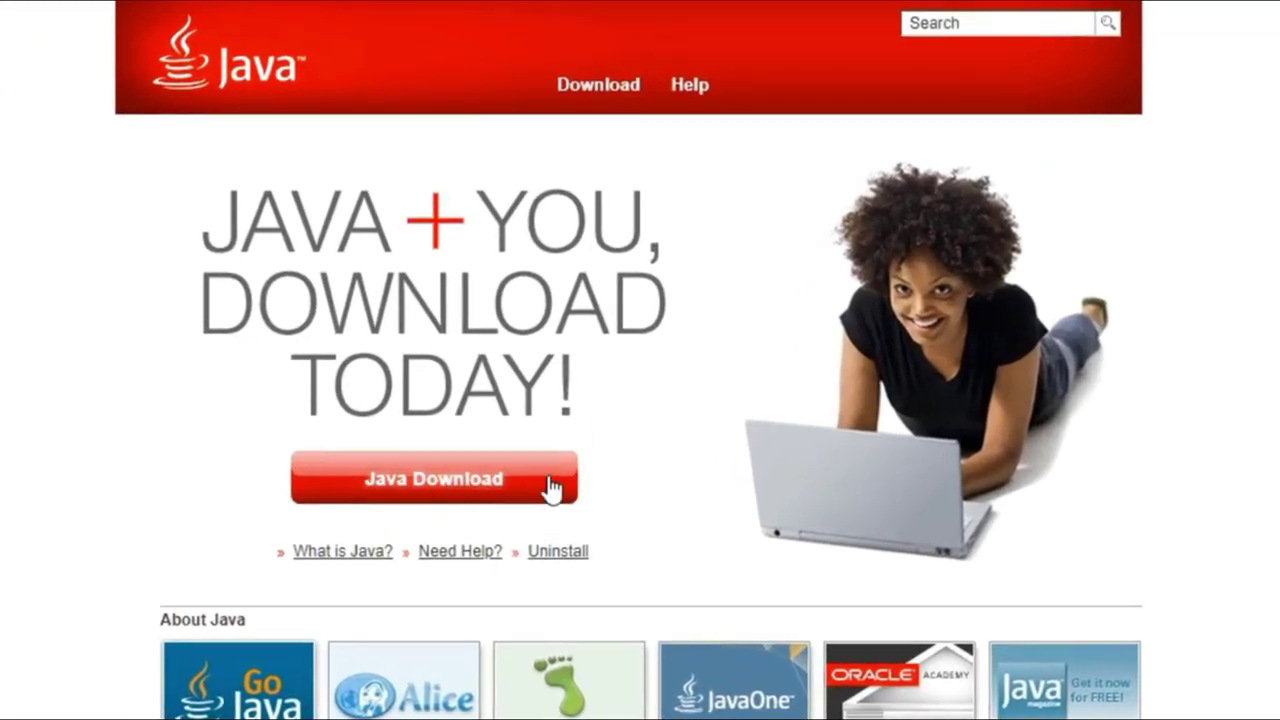
Download the free 64-bit Java installer from java.com, launch it, and minimize the browser and folder windows.
left_click(573, 452)
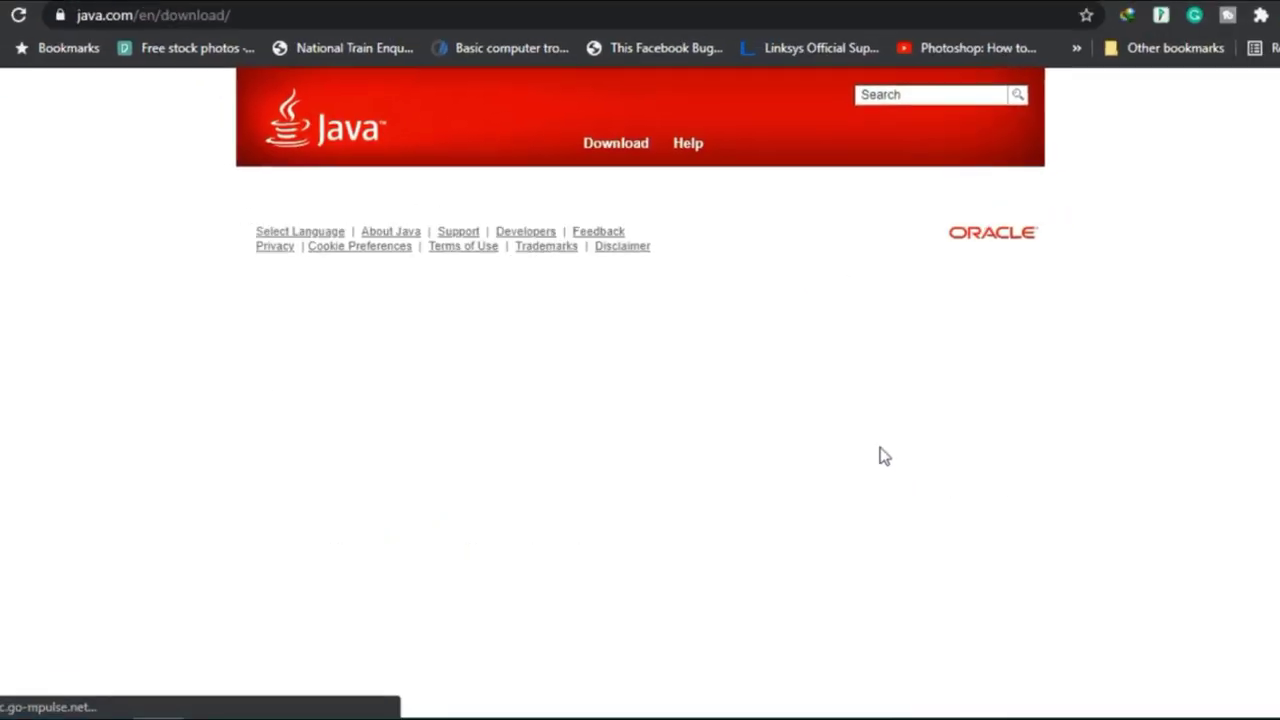
scroll(858, 446, "down", 3)
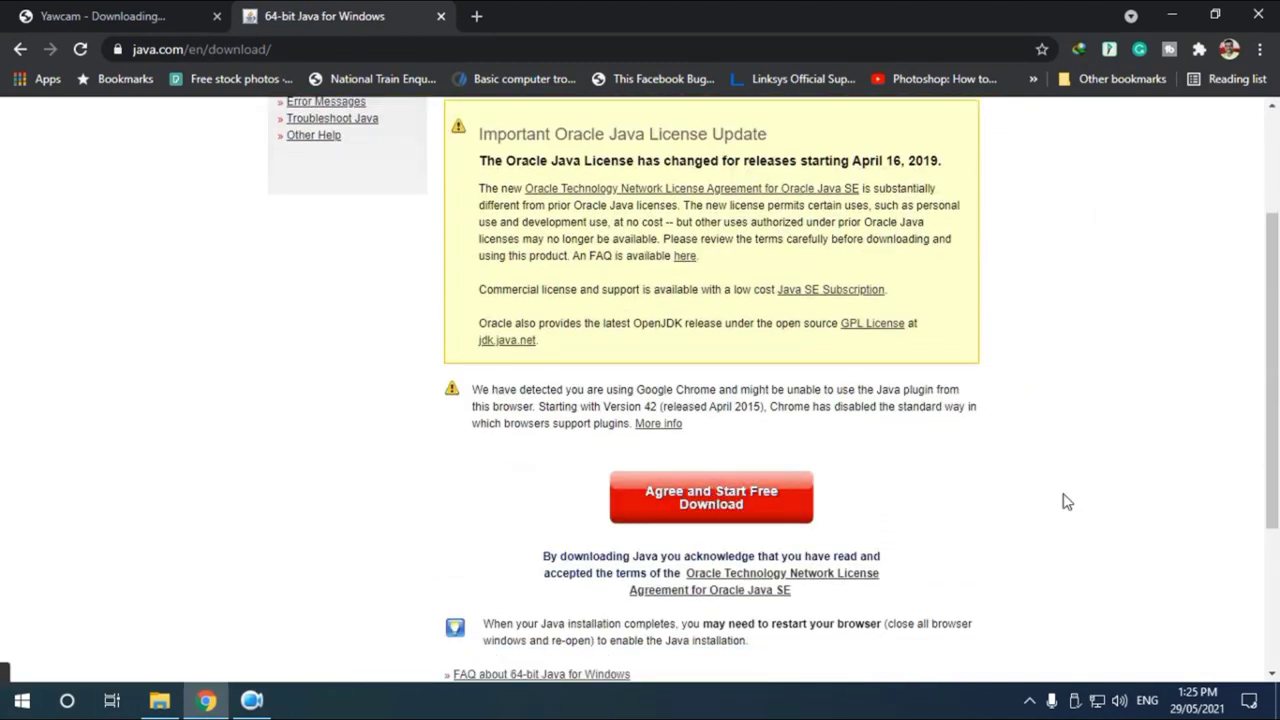
left_click(668, 432)
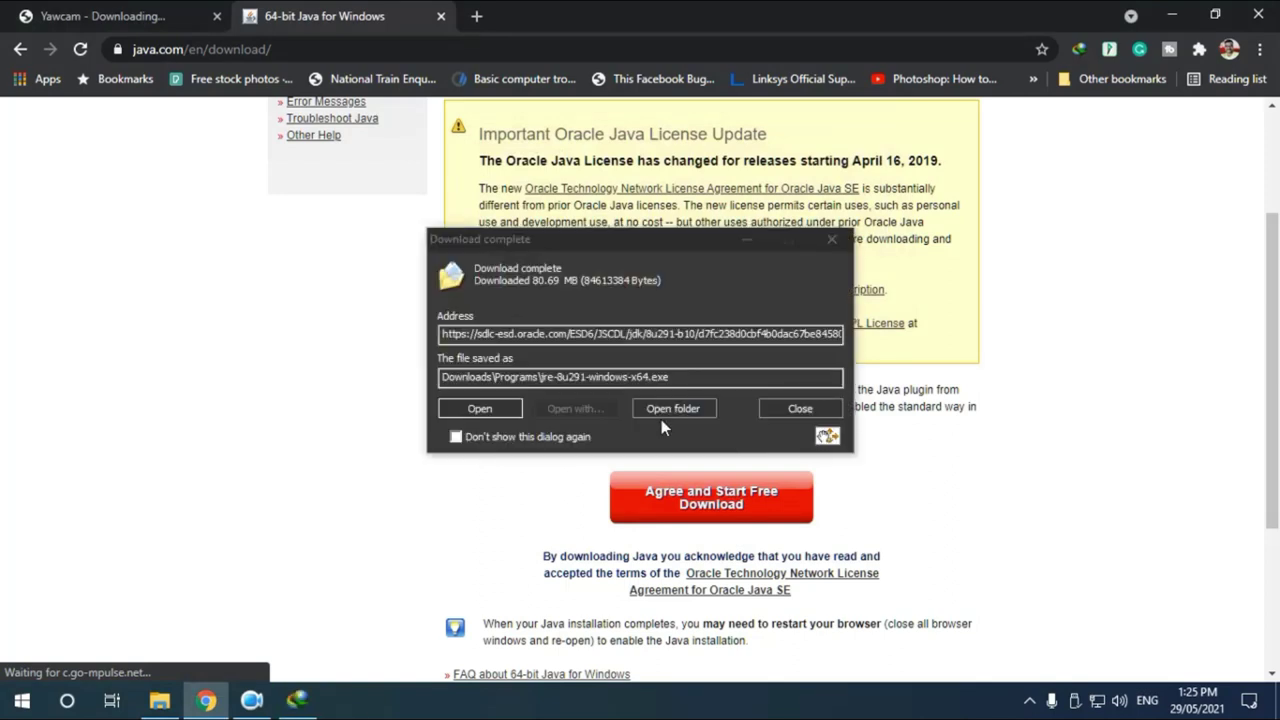
left_click(500, 406)
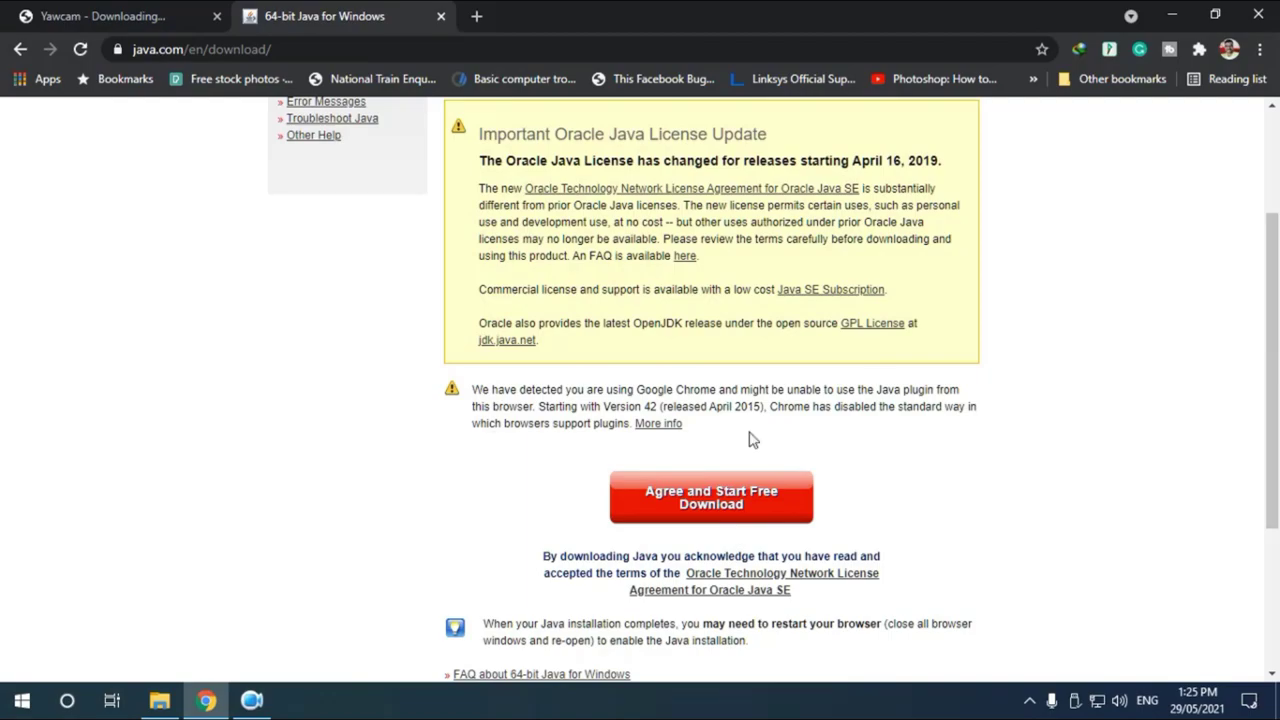
left_click(1168, 17)
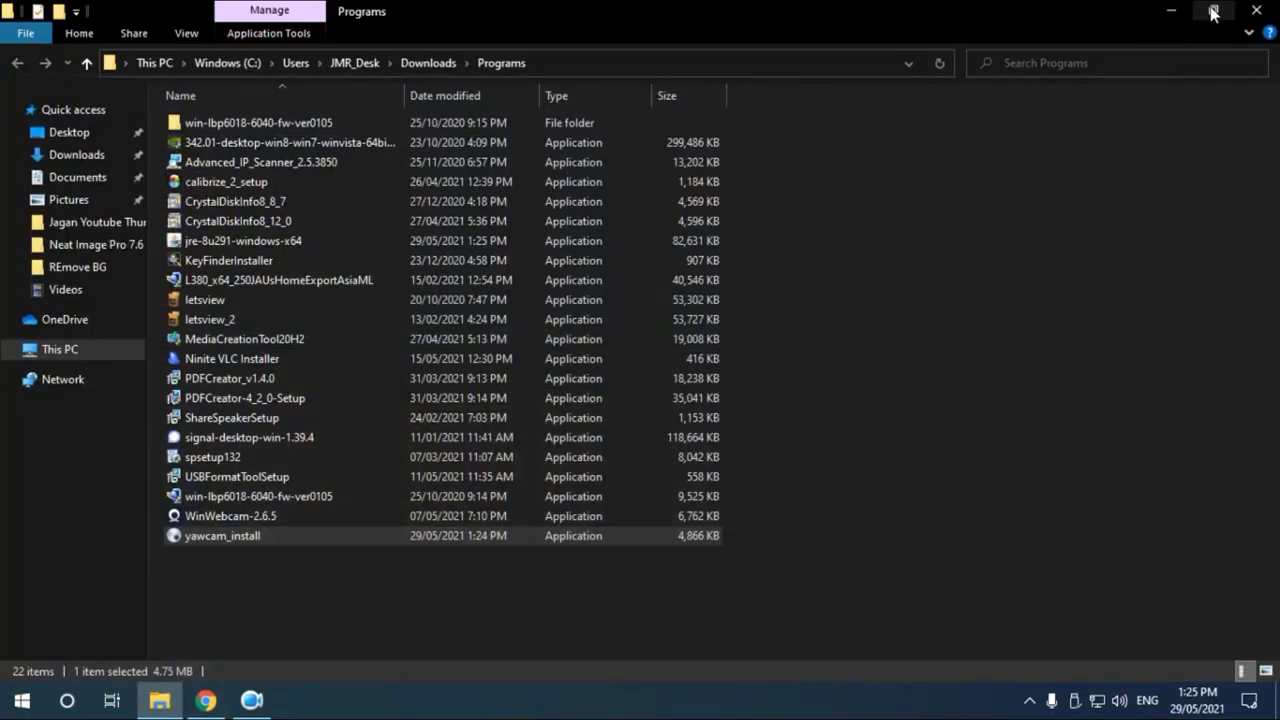
left_click(1171, 12)
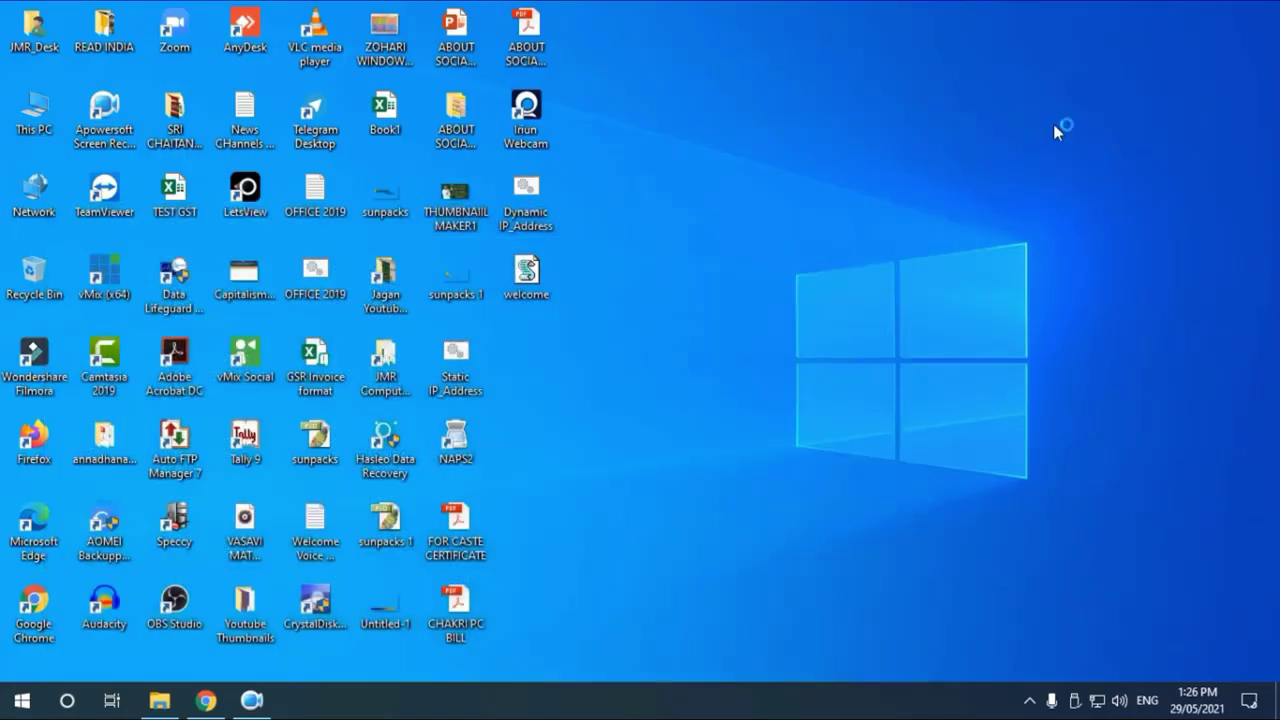
right_click(877, 186)
left_click(935, 246)
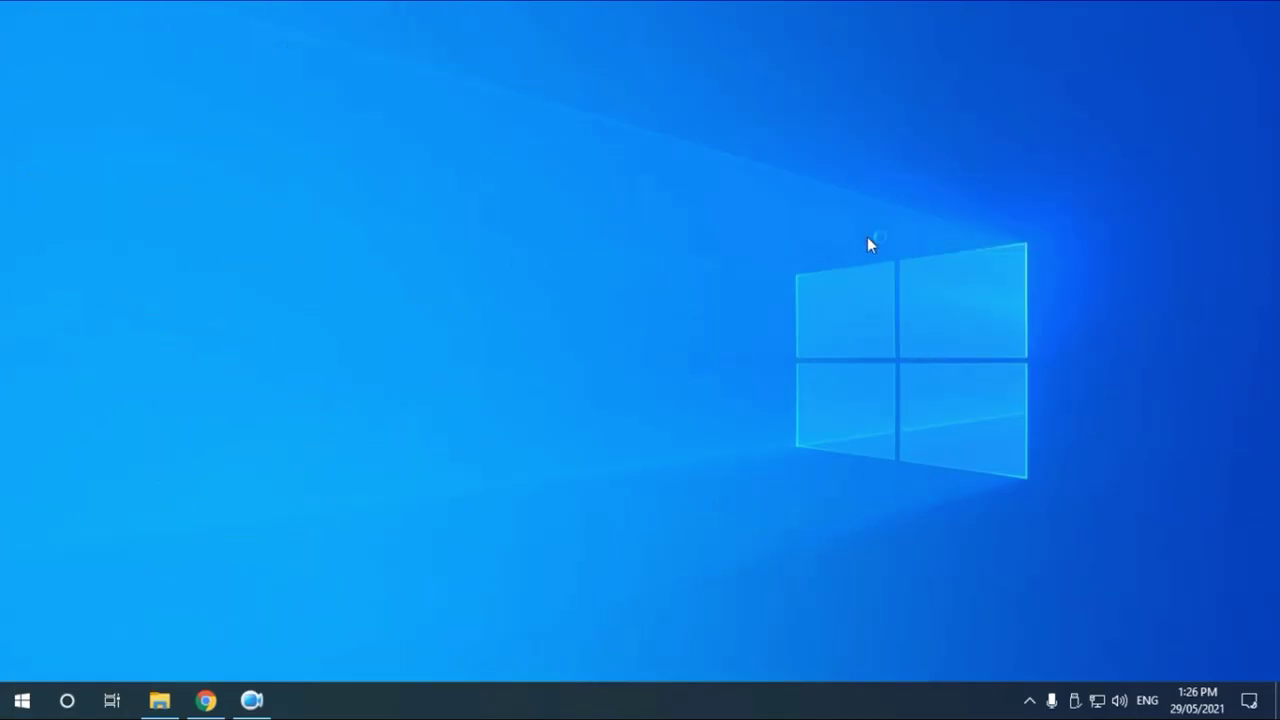
right_click(919, 291)
left_click(919, 291)
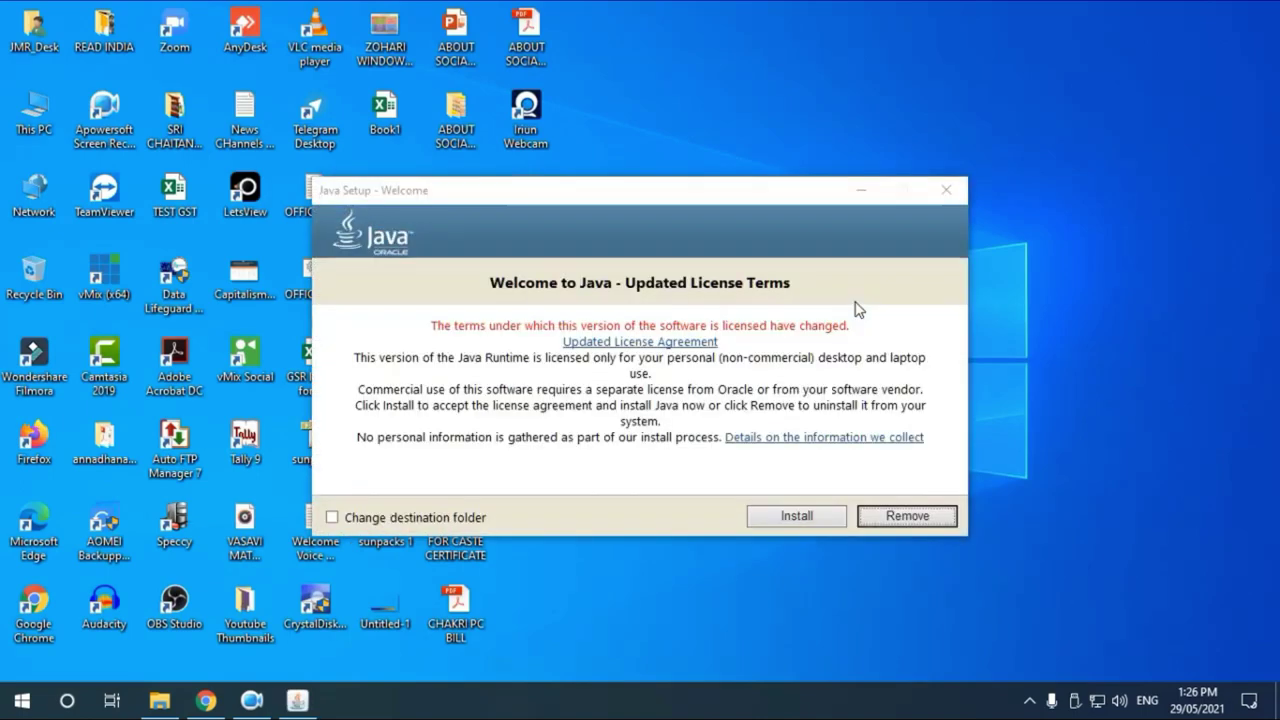
Accept the updated Java license terms and start installing Java in the default destination folder.
left_click(772, 525)
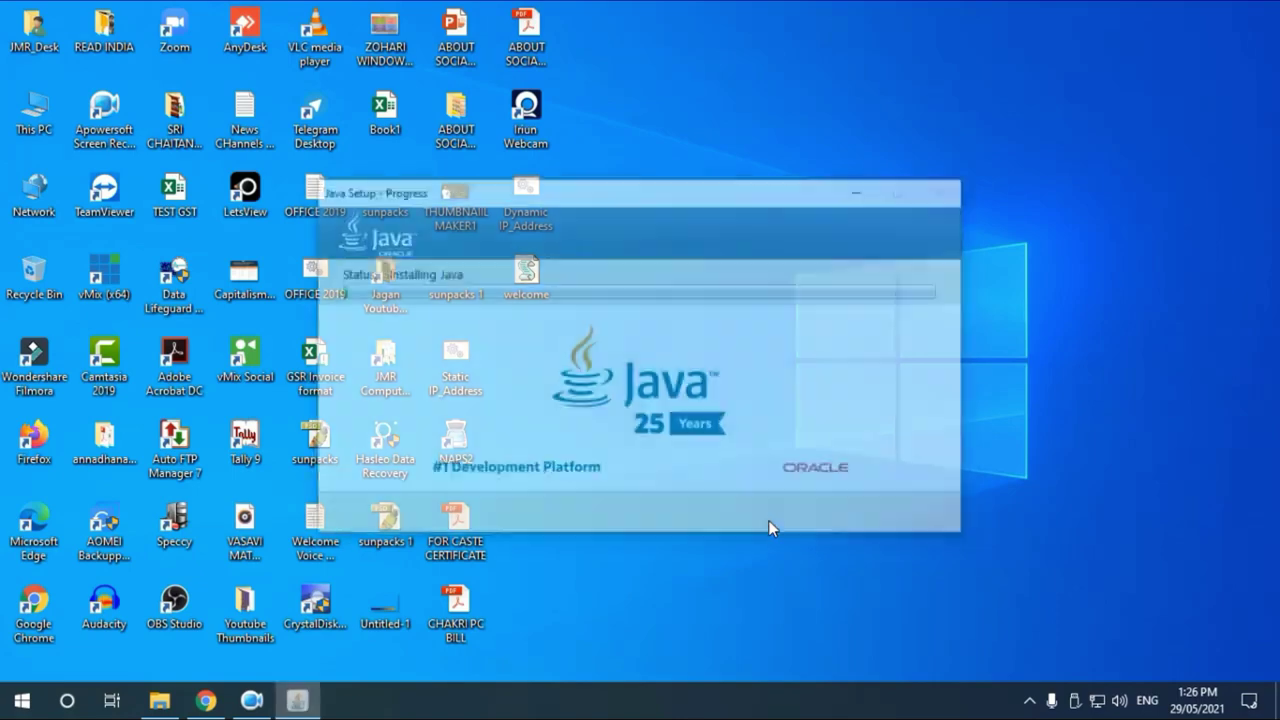
right_click(1095, 357)
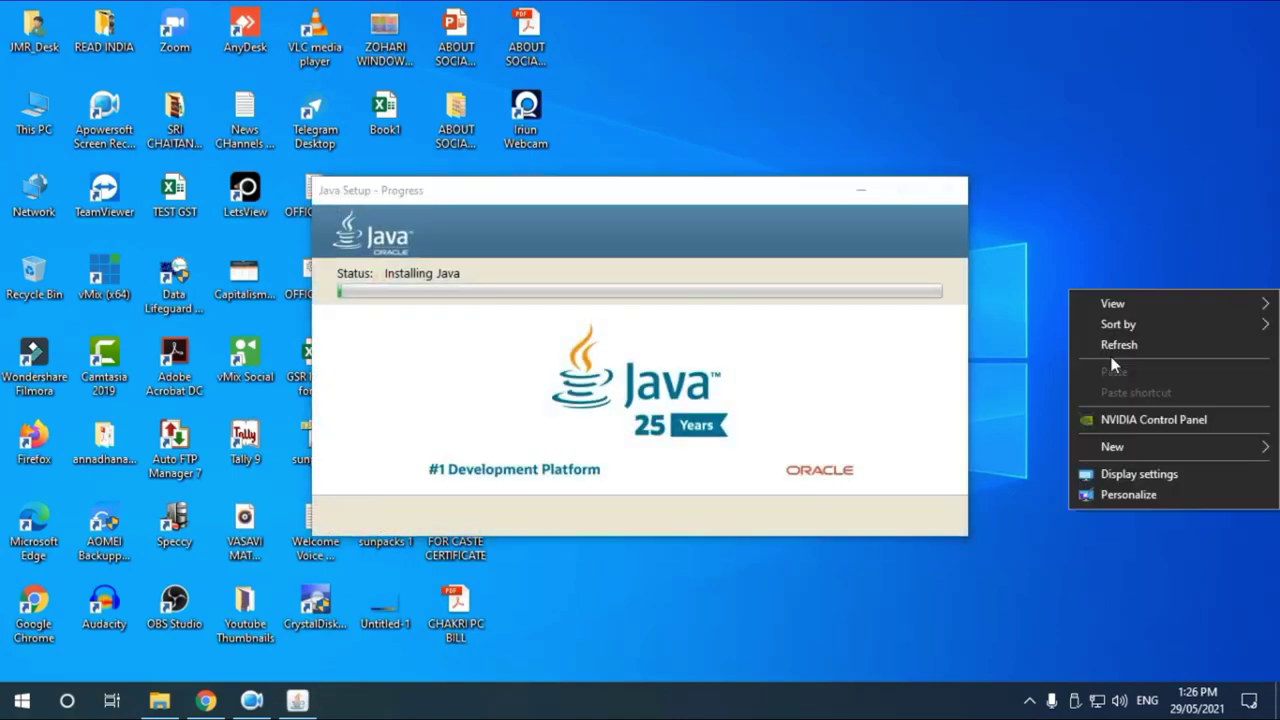
left_click(1113, 345)
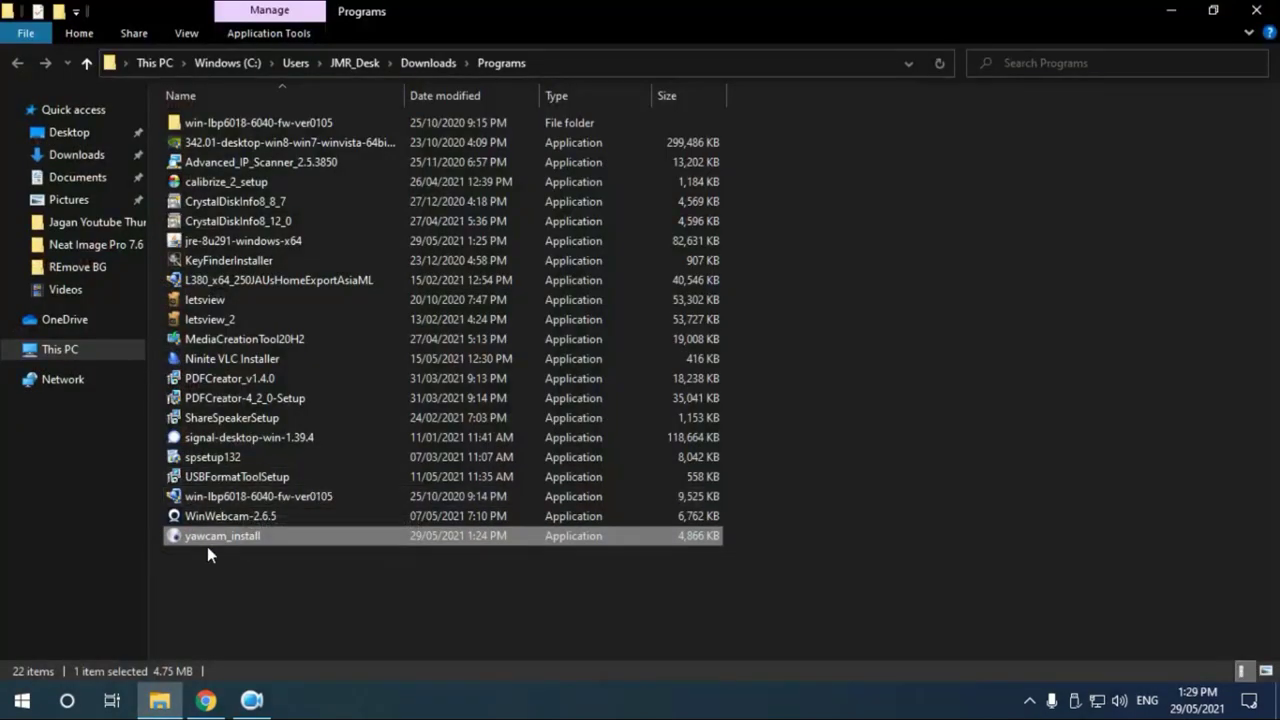
Run yawcam_install again, accept the license agreement, and install Yawcam 0.7.0 with desktop and quick launch icons.
double_click(219, 541)
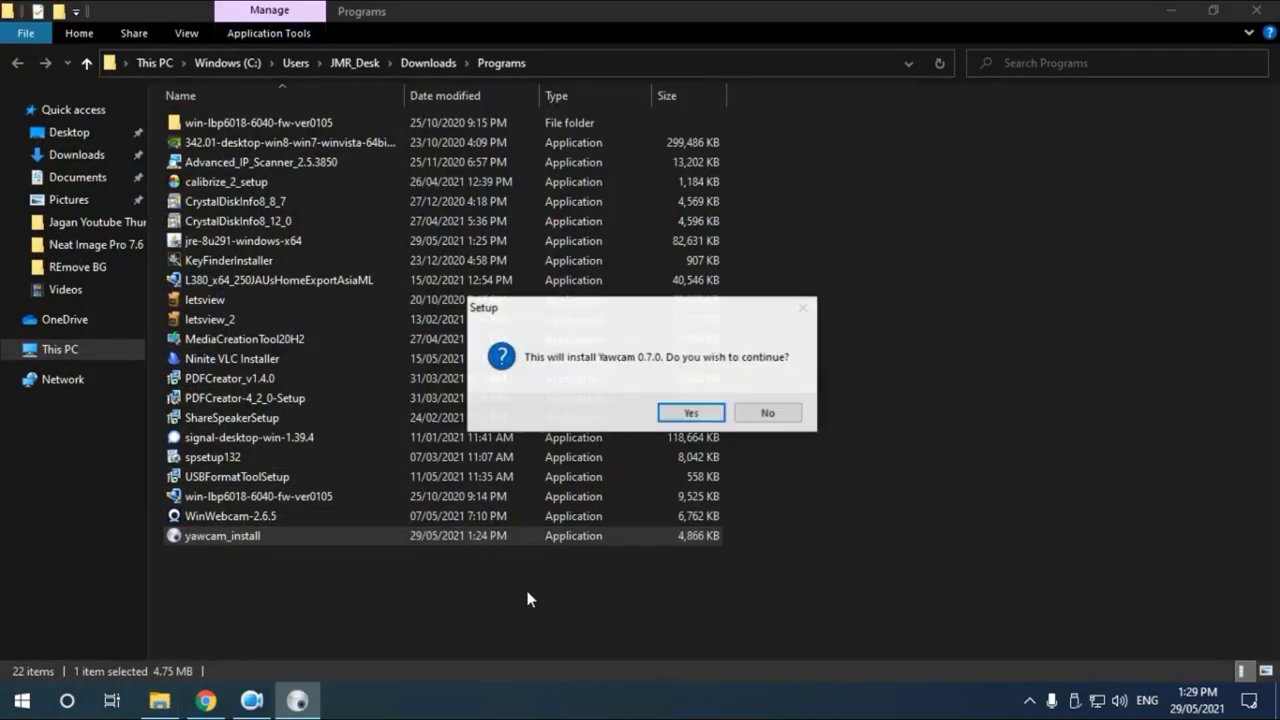
left_click(702, 420)
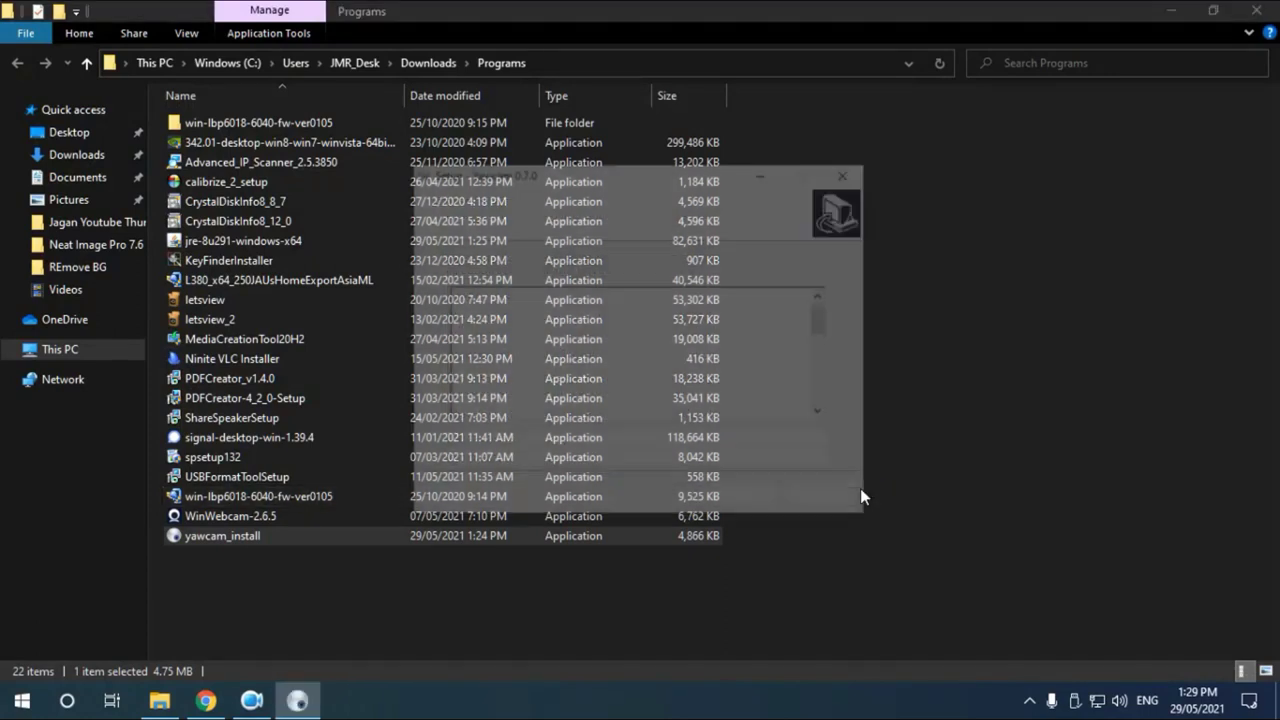
left_click(468, 446)
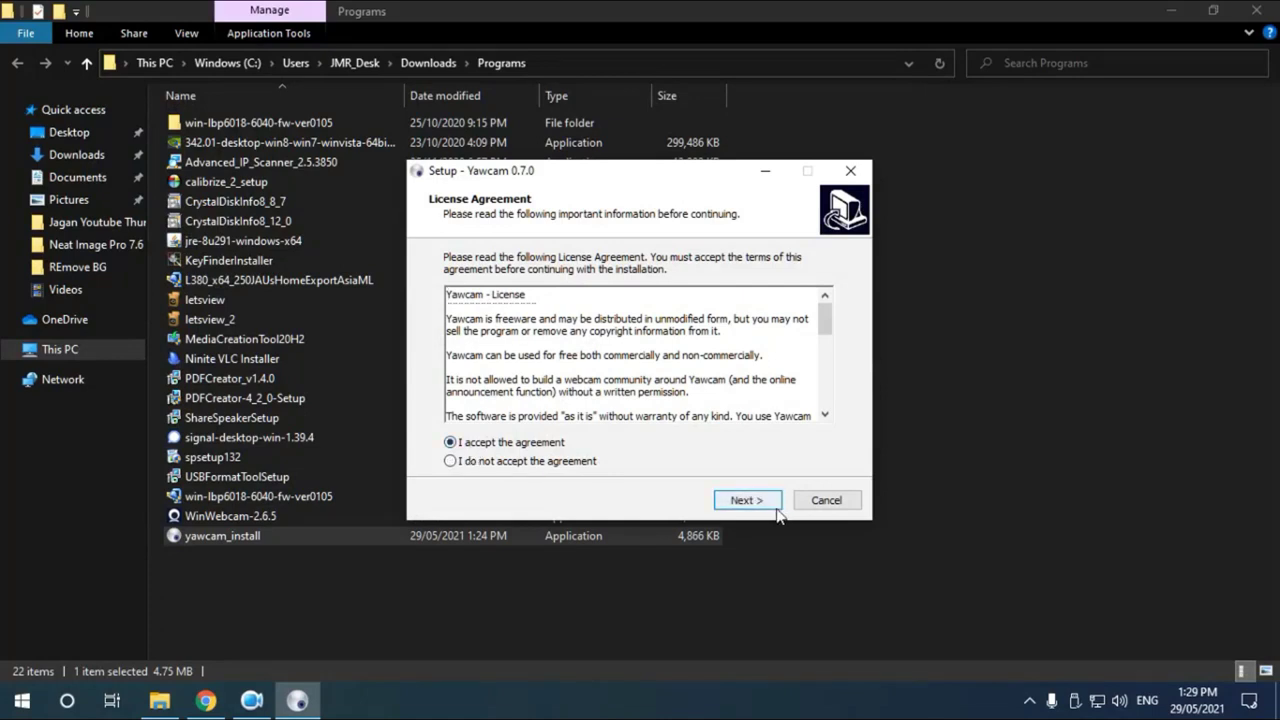
left_click(776, 508)
left_click(776, 508)
left_click(776, 508)
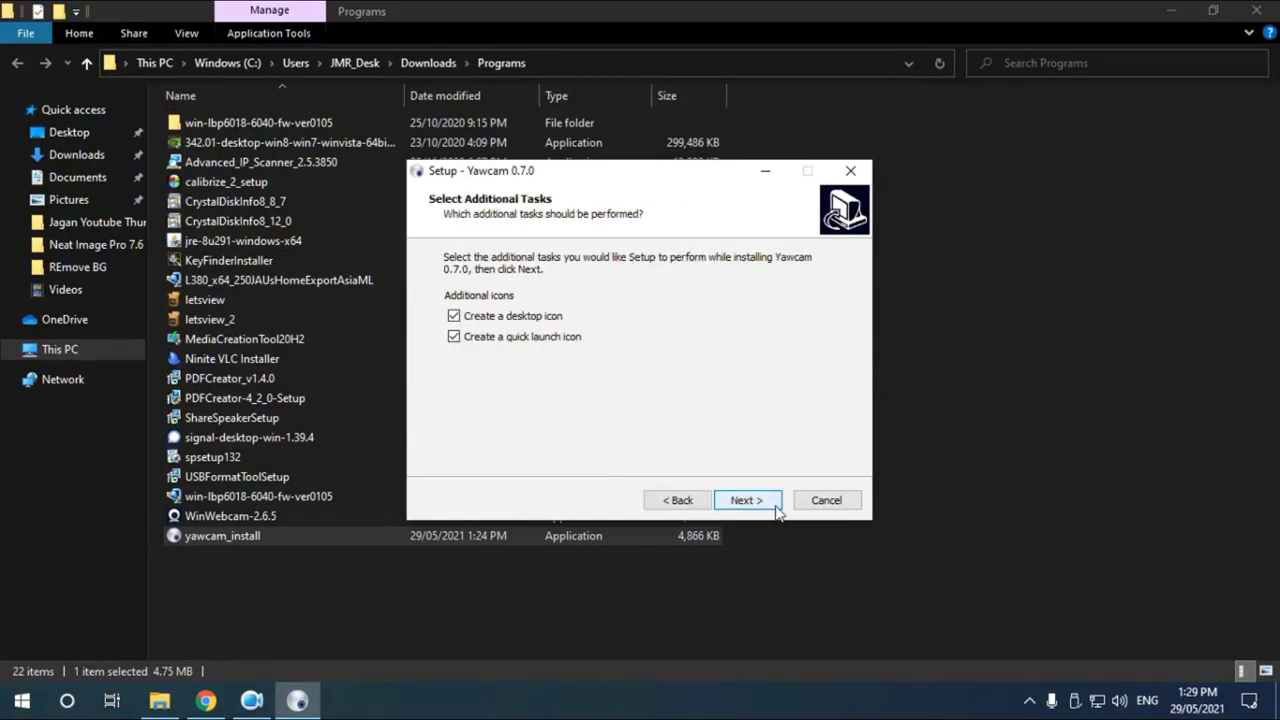
left_click(776, 508)
left_click(776, 508)
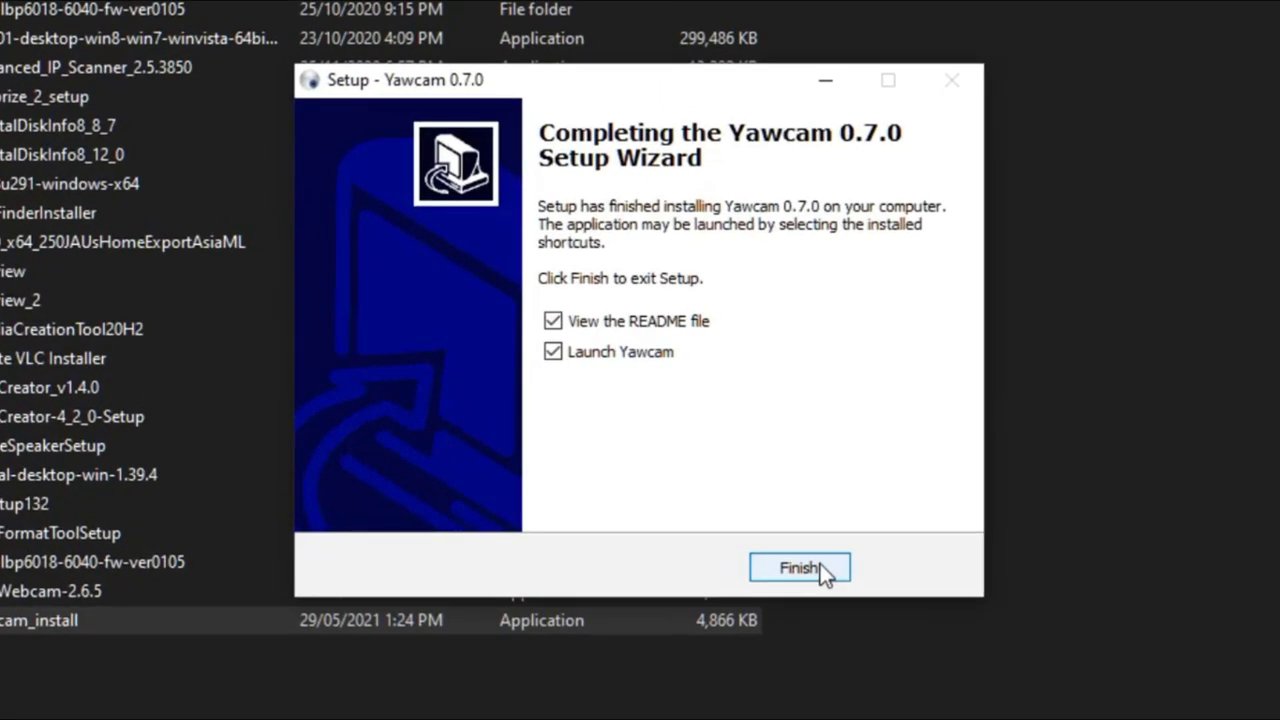
Finish the Yawcam setup without viewing the README file, let it launch Yawcam, and minimize the folder window.
left_click(660, 326)
left_click(776, 568)
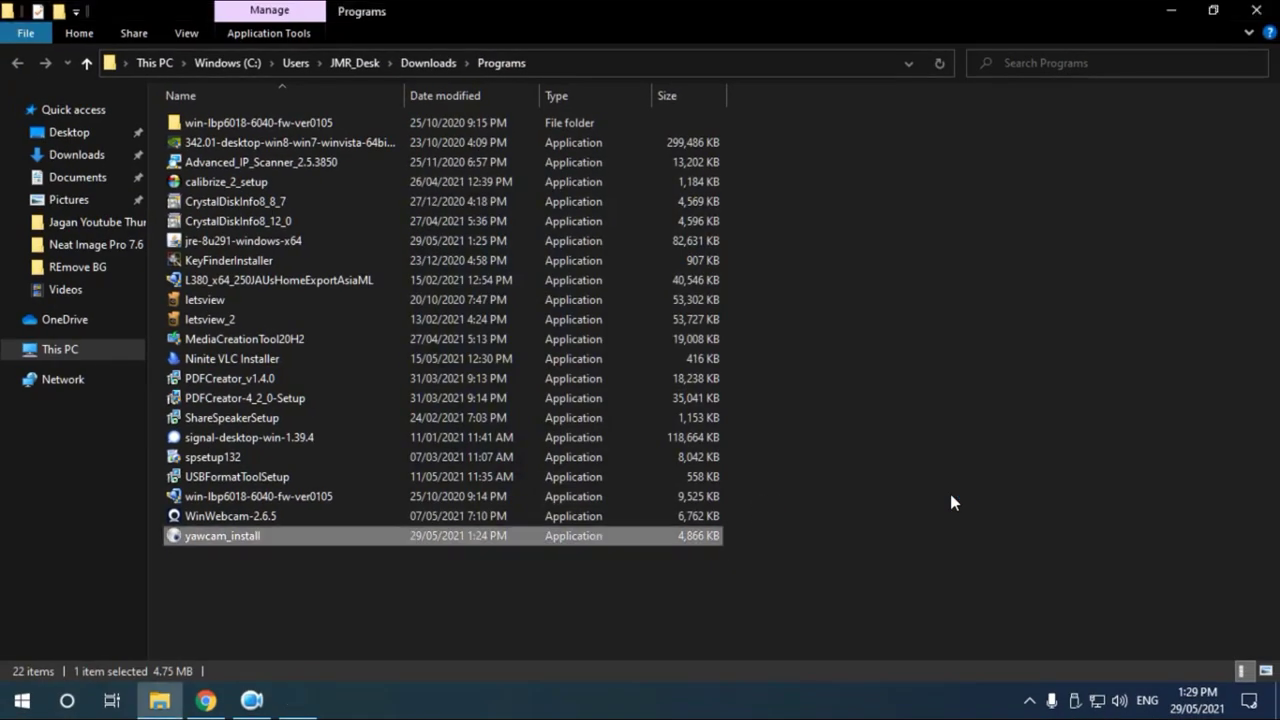
left_click(1179, 15)
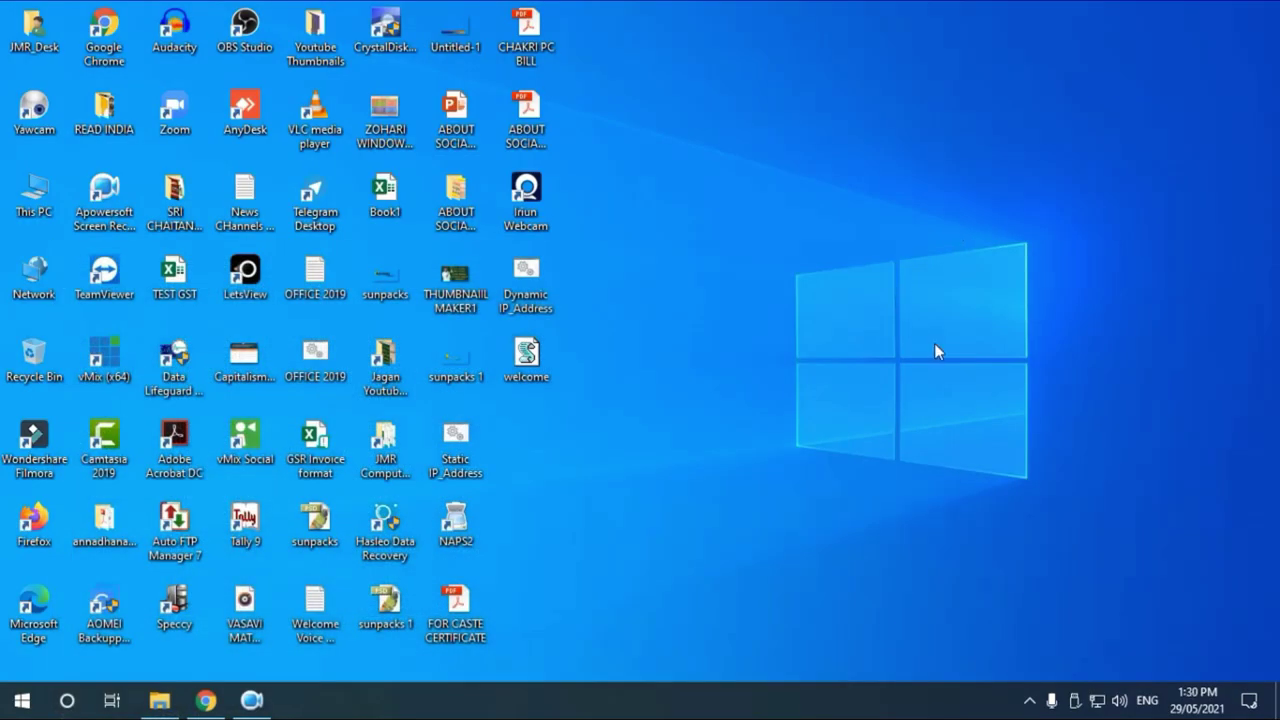
right_click(934, 343)
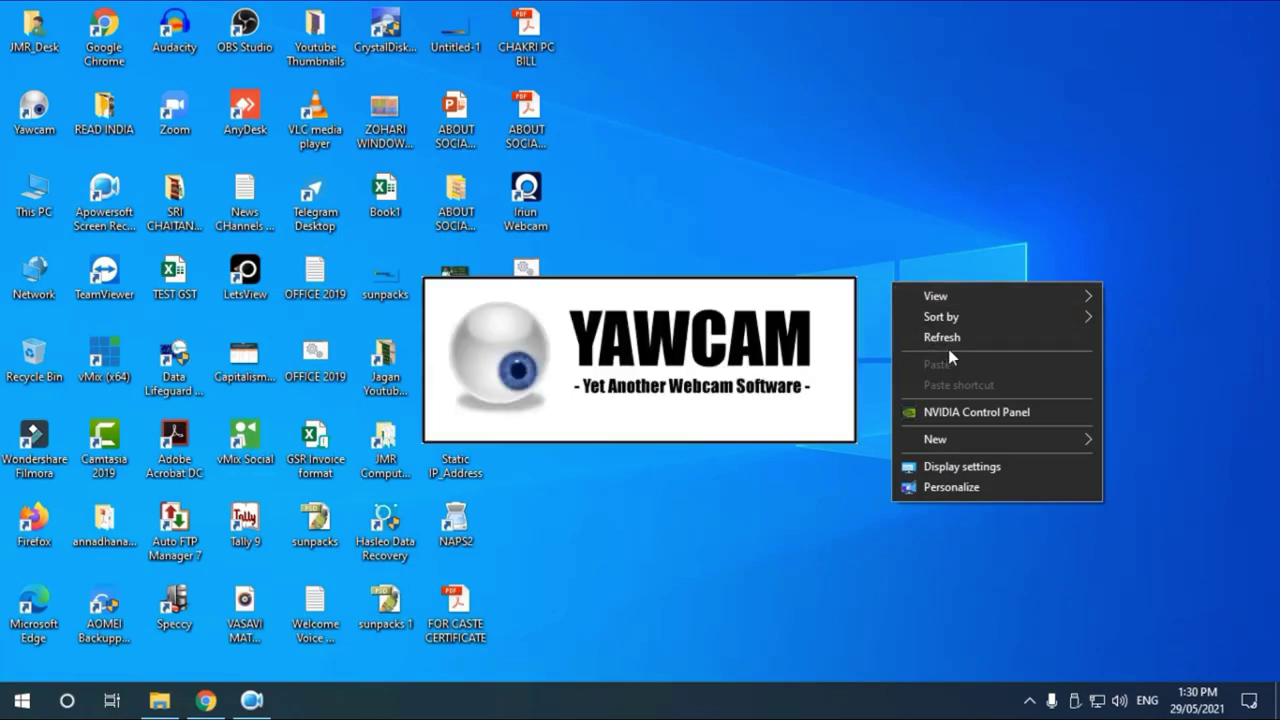
left_click(958, 338)
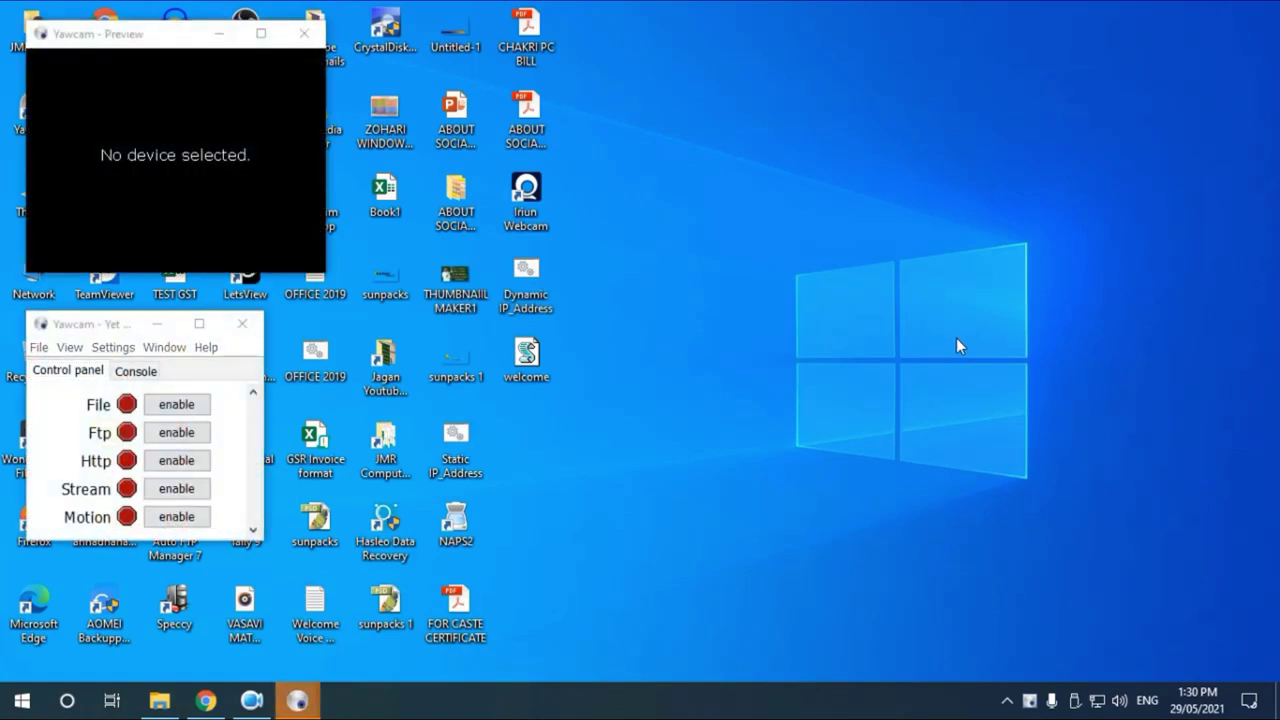
Detect the available video devices in Yawcam and select USB CAMERA as the video source.
left_click(138, 104)
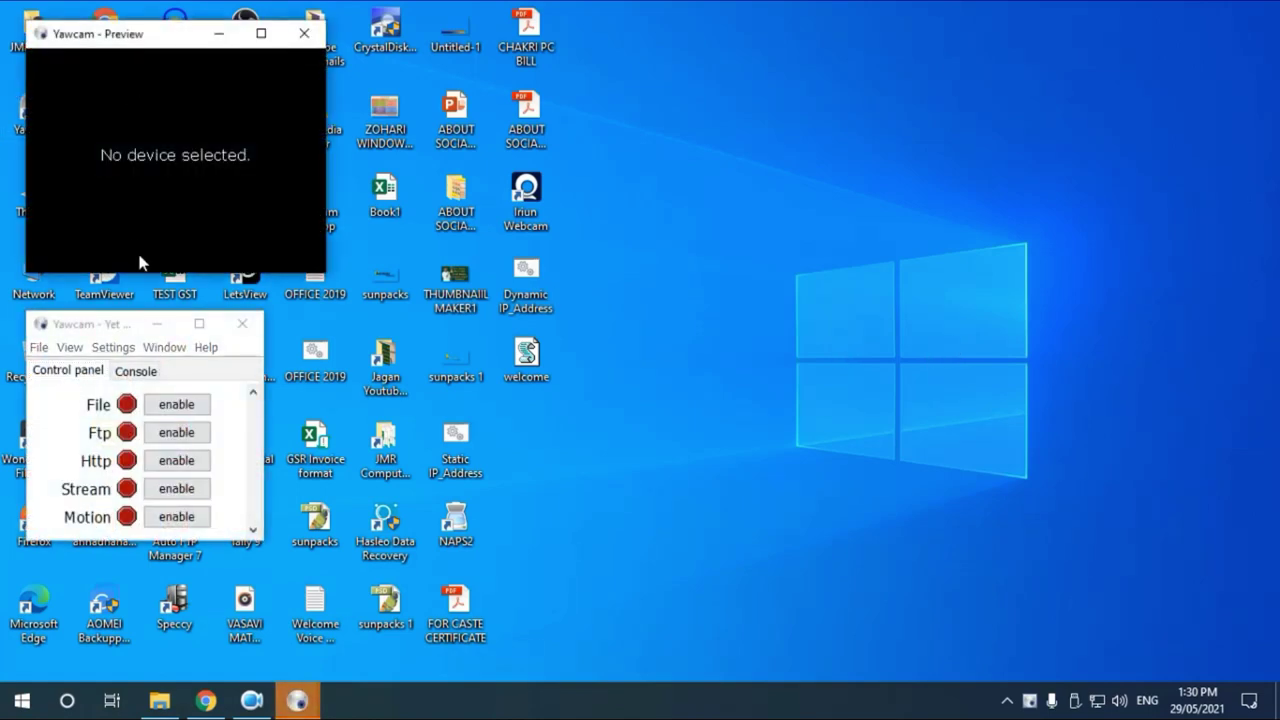
left_click(113, 347)
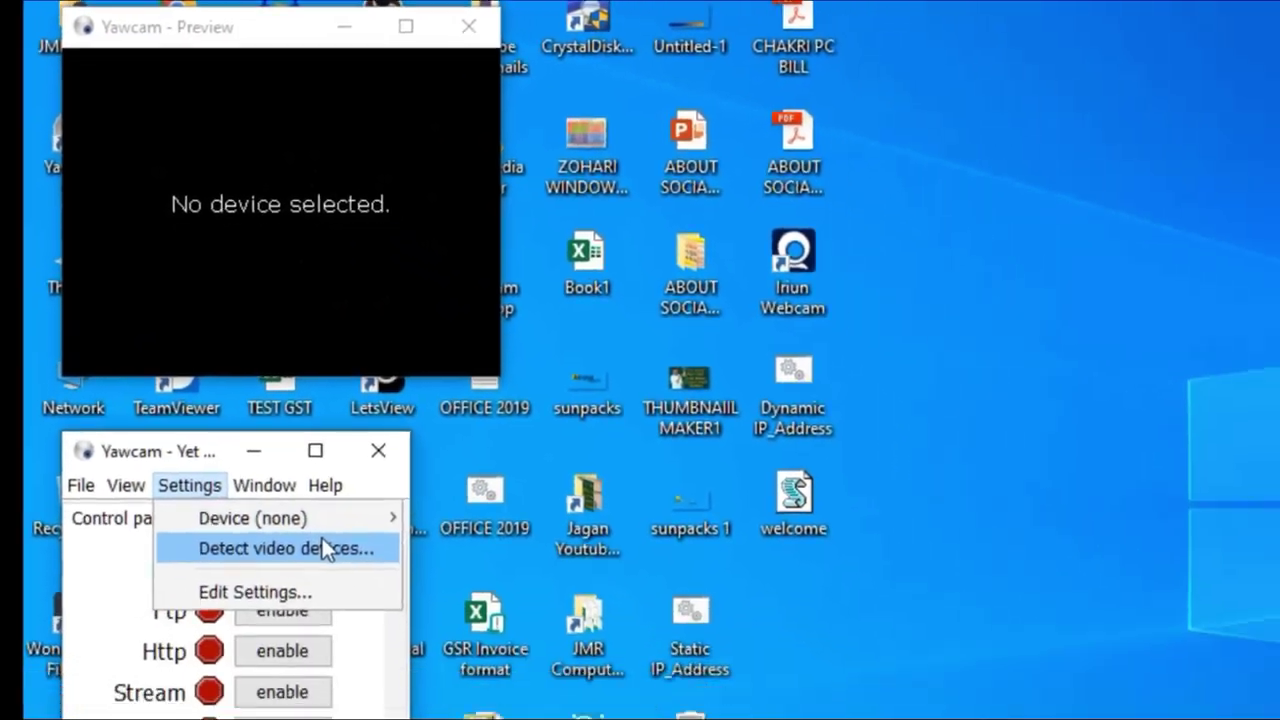
left_click(322, 548)
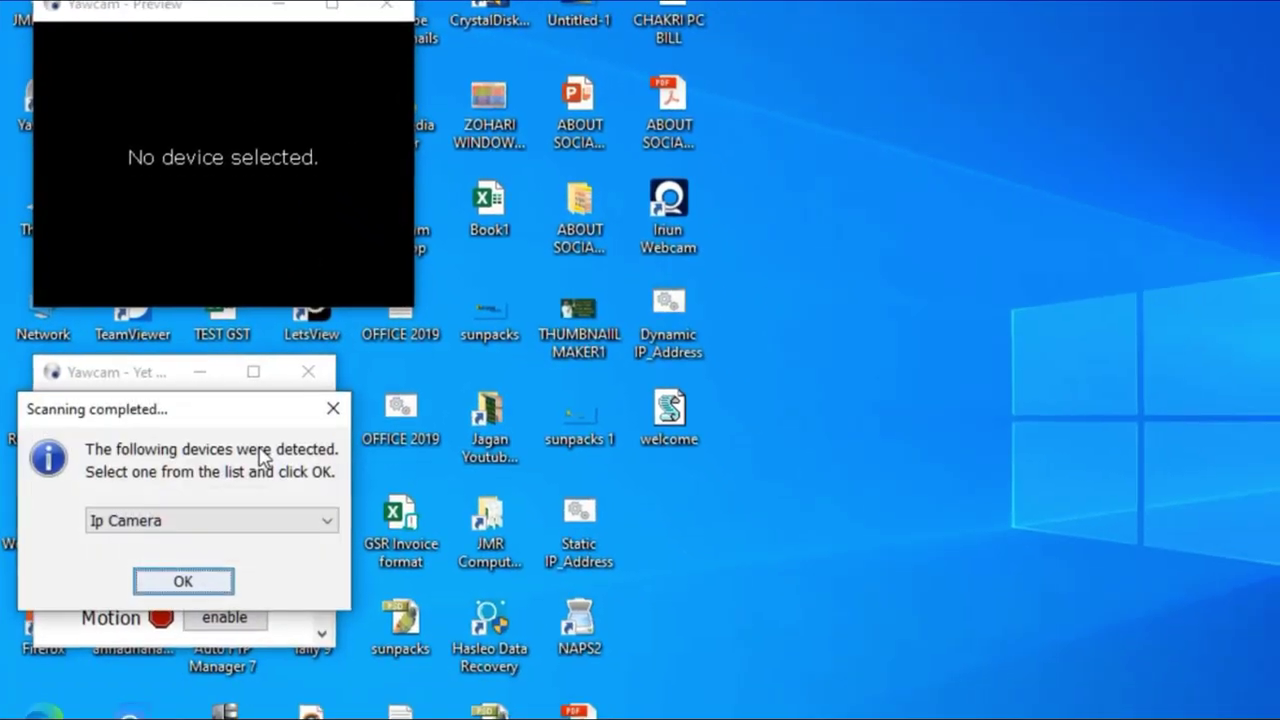
left_click(176, 528)
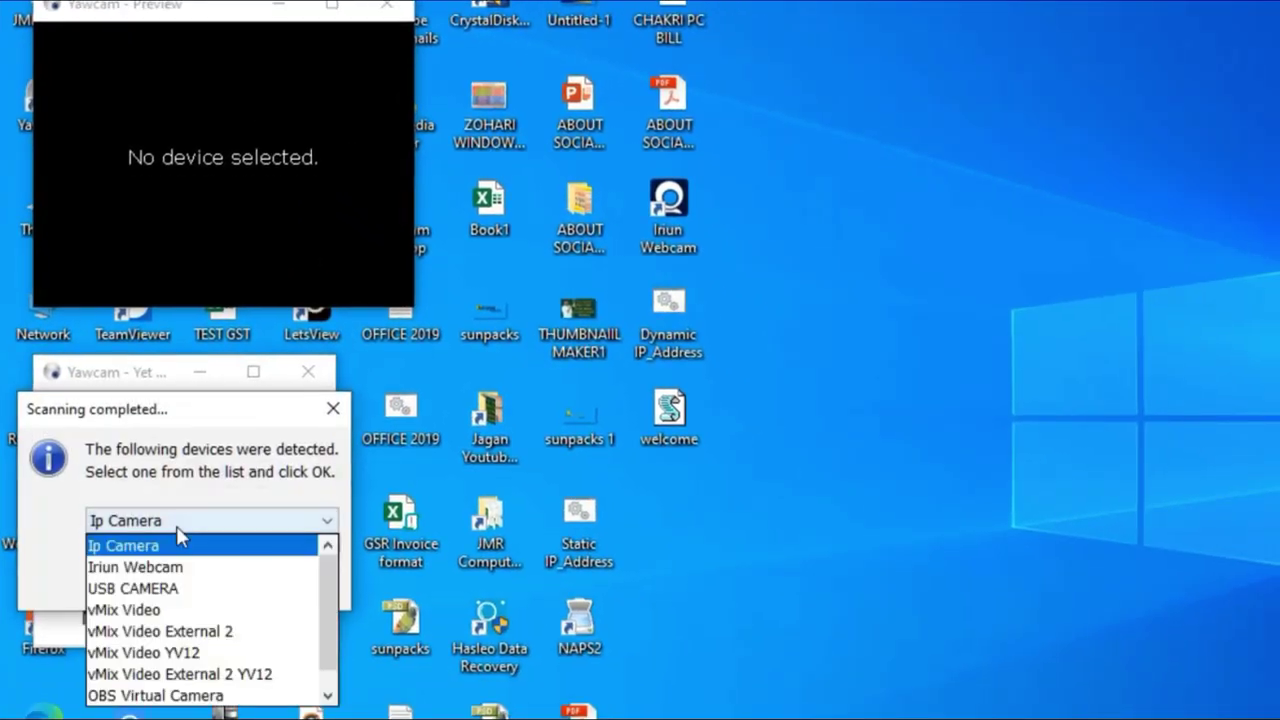
left_click(176, 589)
left_click(180, 584)
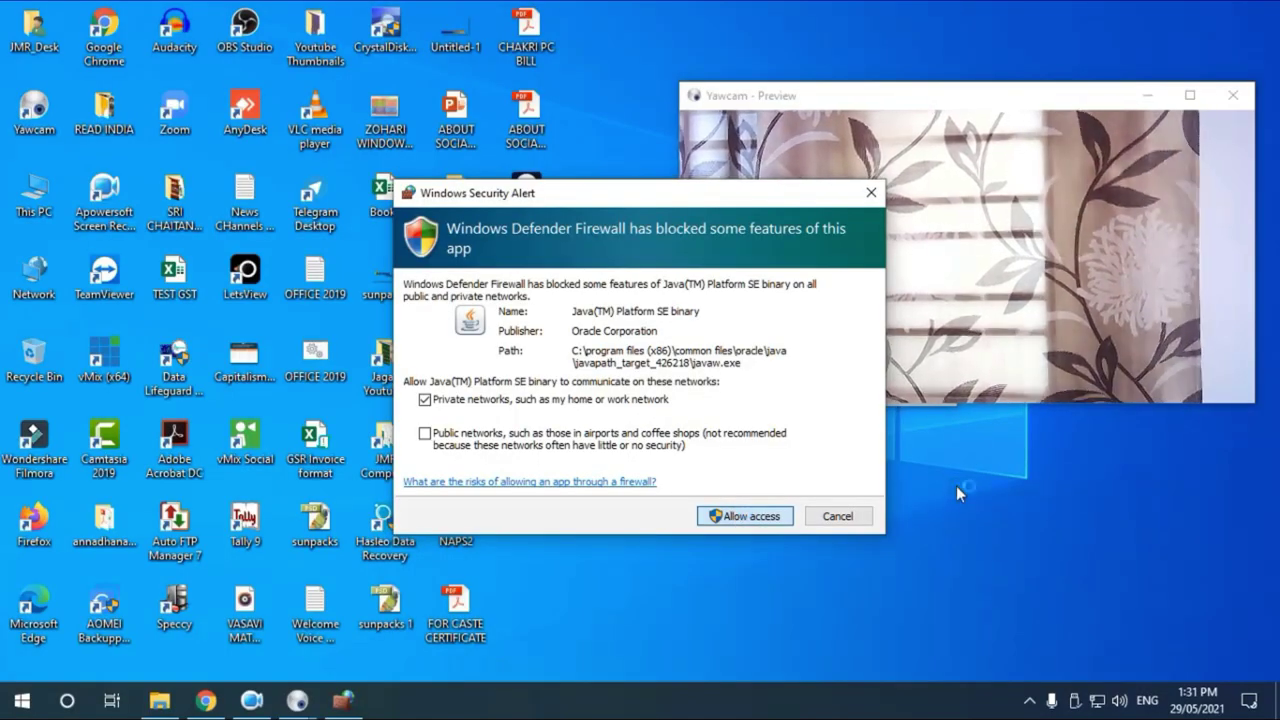
Allow Java(TM) Platform SE binary through the firewall on private networks and bring the Yawcam control window to the front.
left_click(745, 516)
mouse_move(297, 700)
left_click(205, 636)
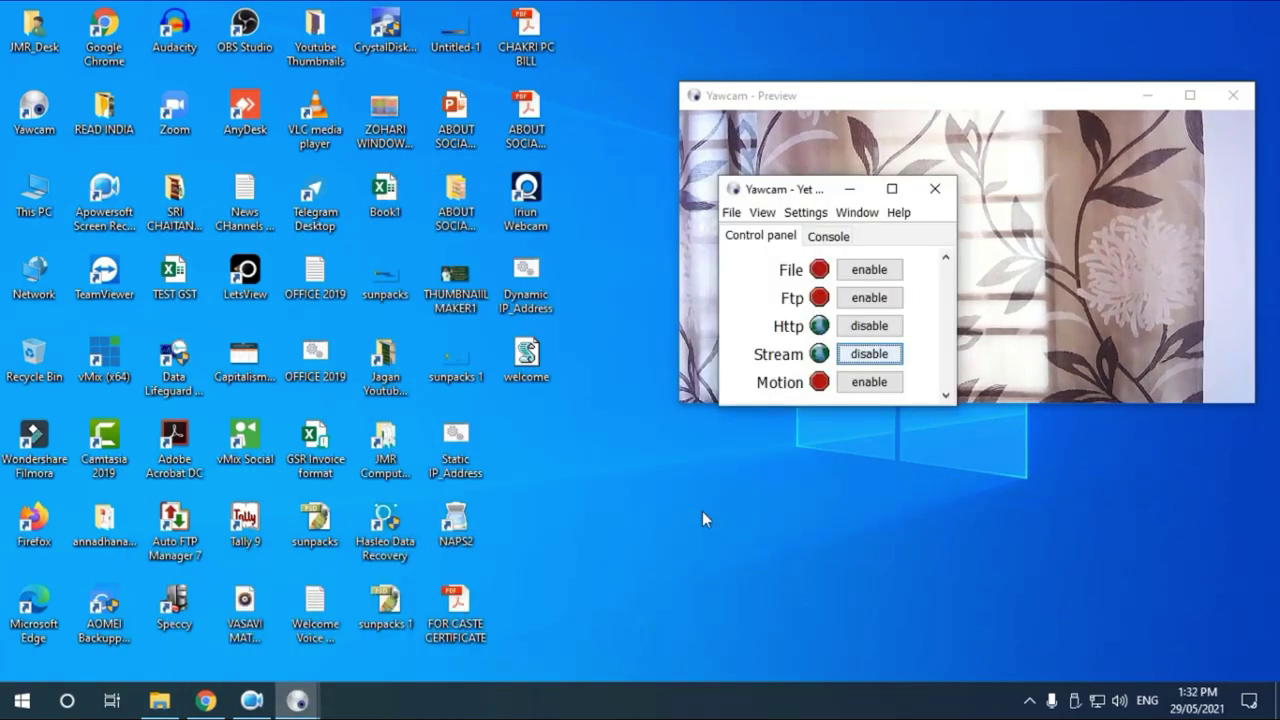
Move the Yawcam control window below the preview and review the Http output page in the settings.
left_click_drag(800, 198, 823, 428)
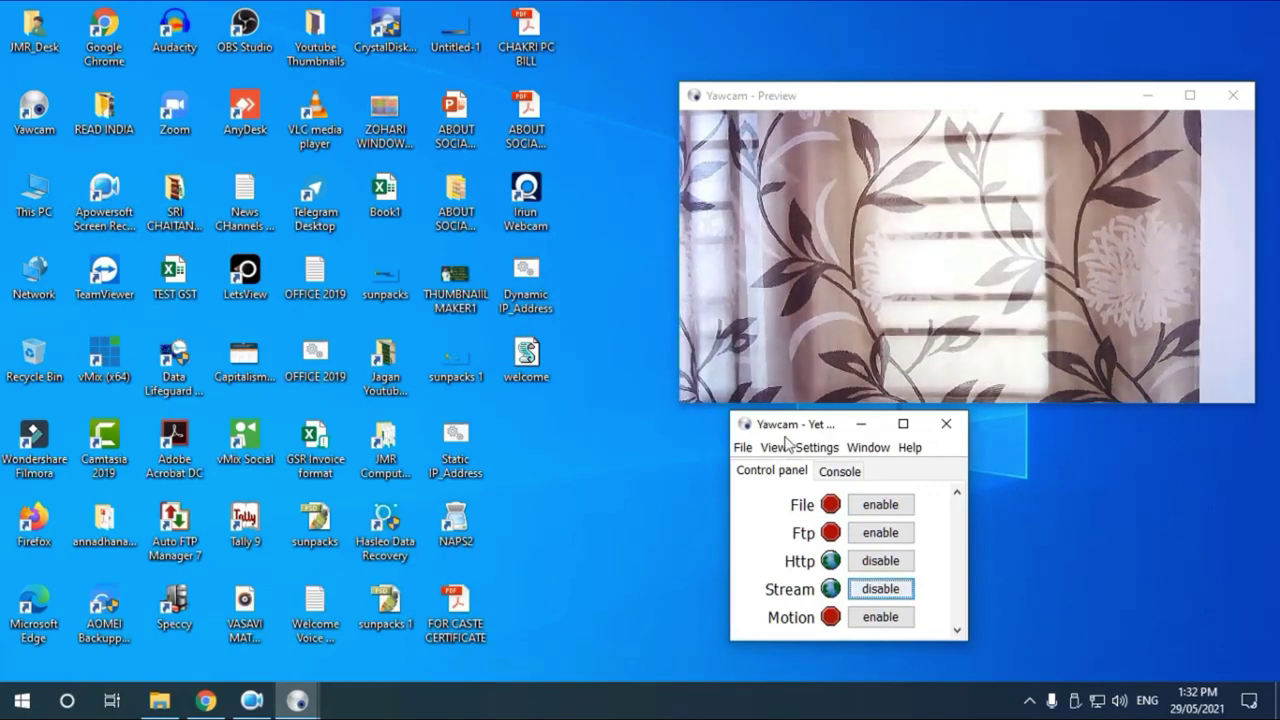
left_click(816, 447)
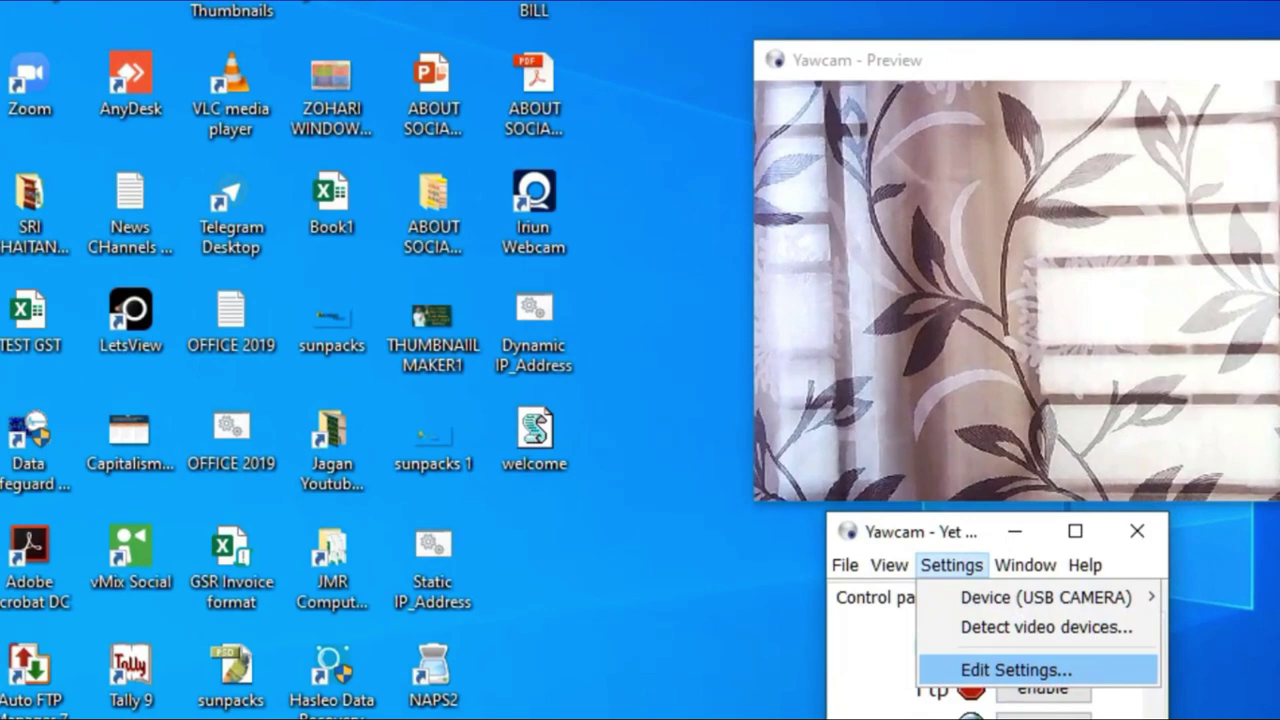
left_click(862, 520)
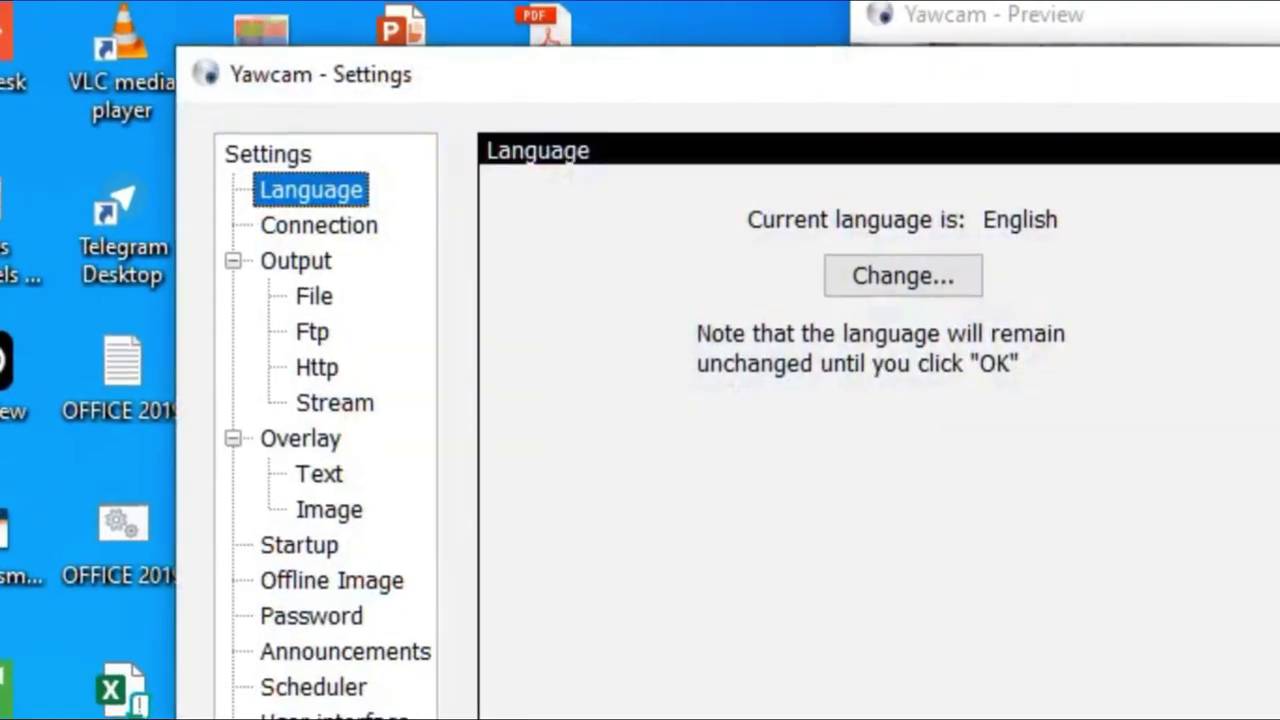
left_click(315, 370)
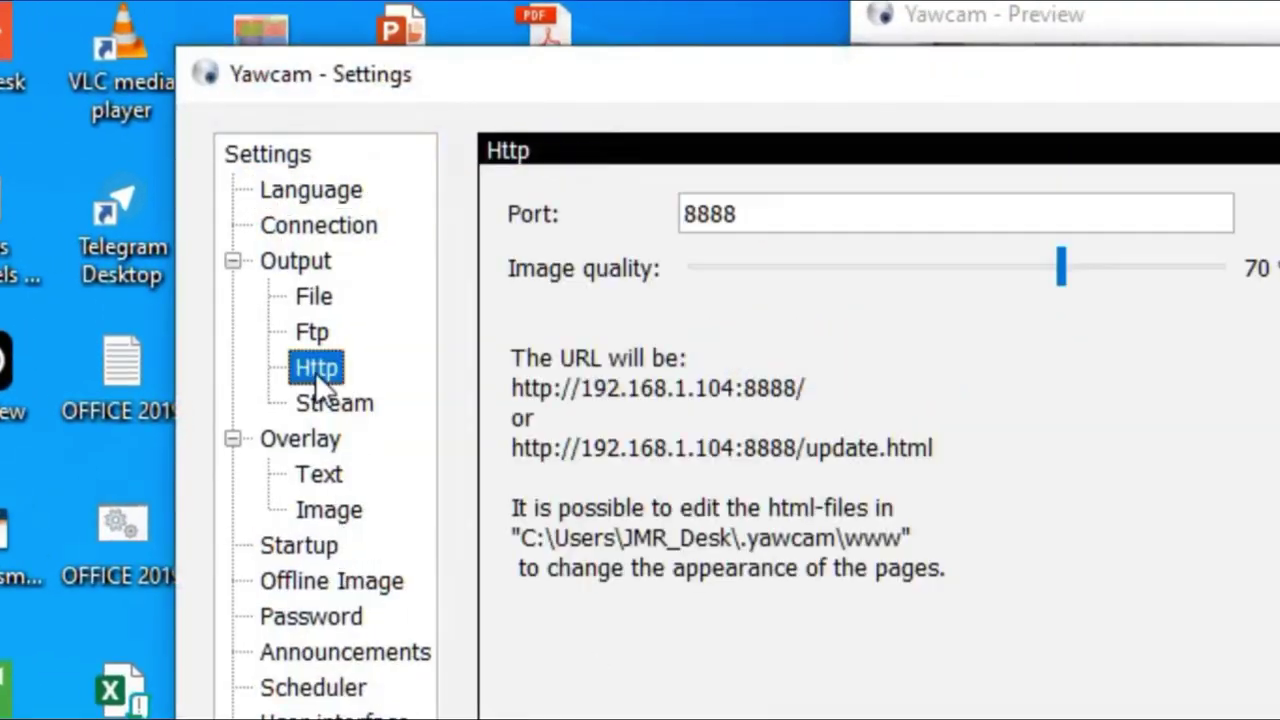
left_click(305, 437)
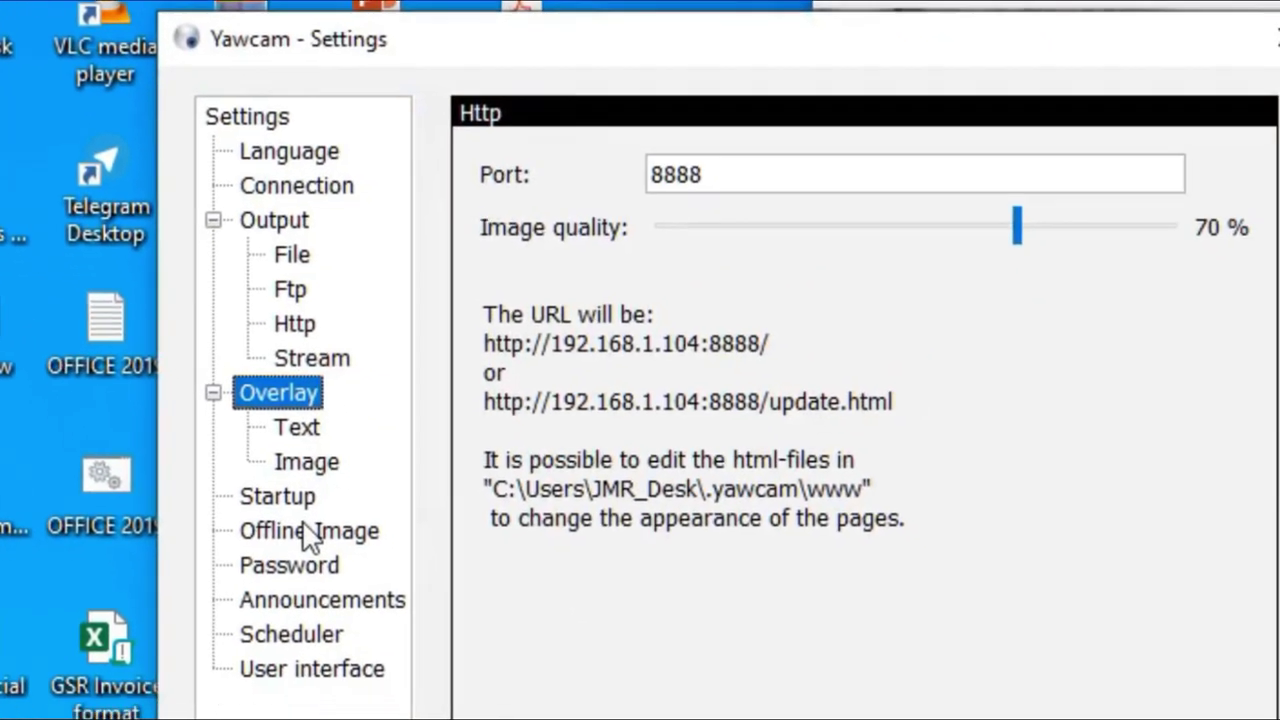
Set Yawcam to start the Http and Stream outputs at startup and save the settings.
left_click(299, 545)
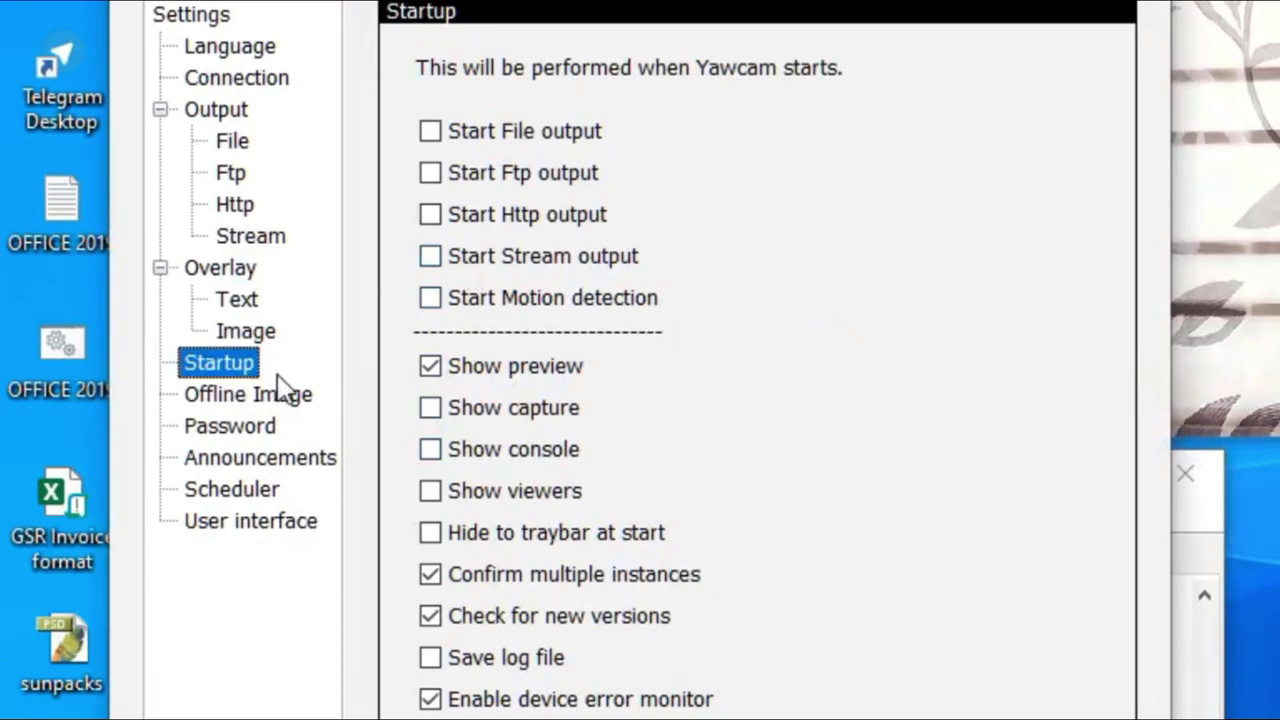
left_click(505, 262)
left_click(580, 218)
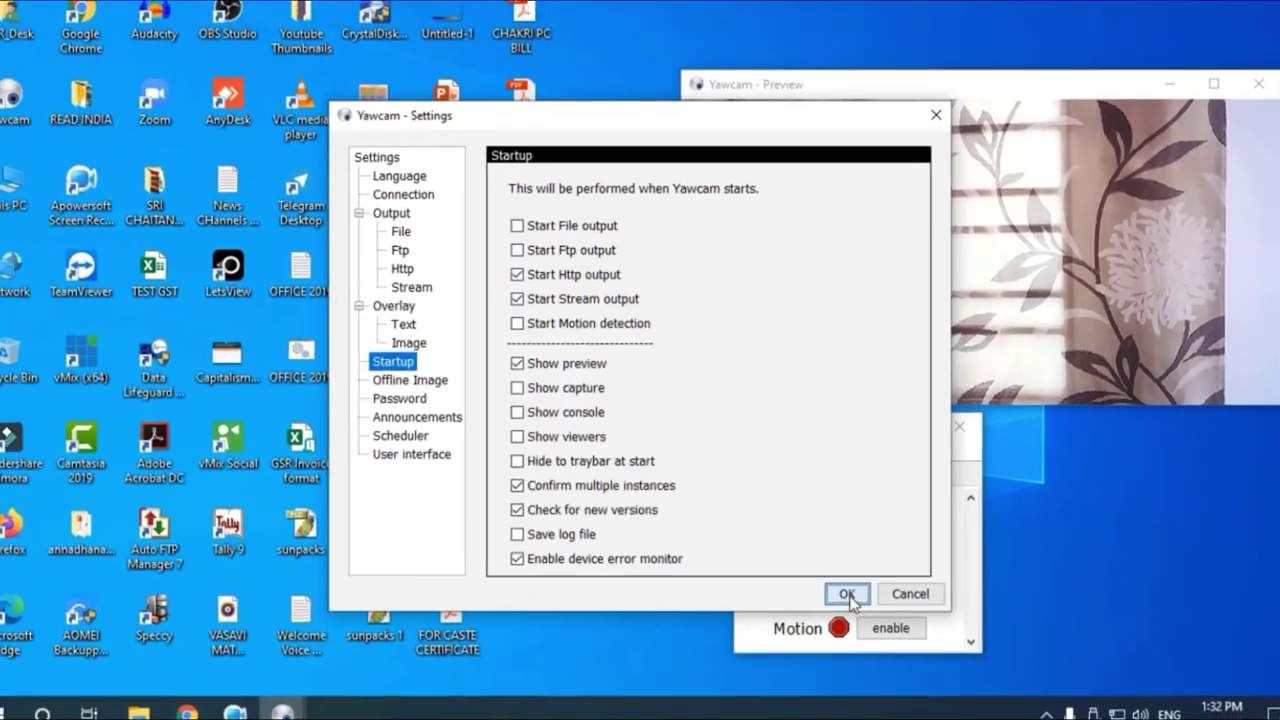
left_click(958, 716)
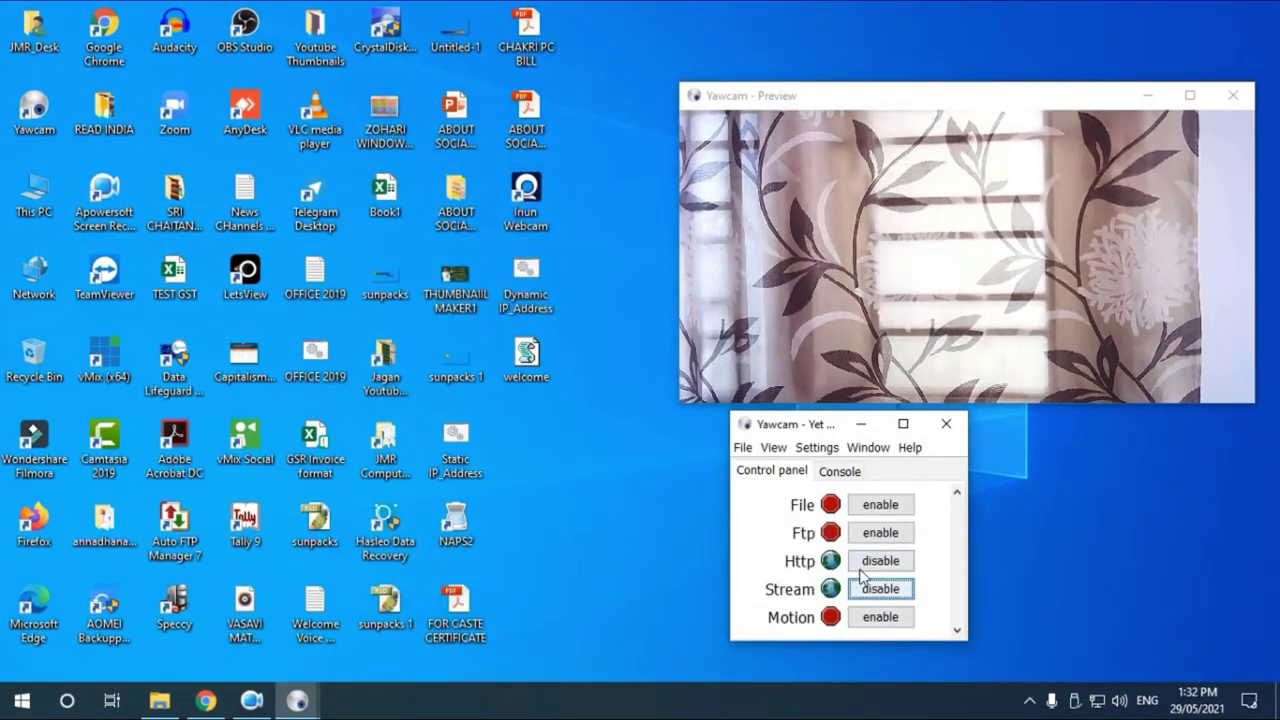
Reopen the Yawcam settings and run the online check from the Connection page.
left_click(819, 447)
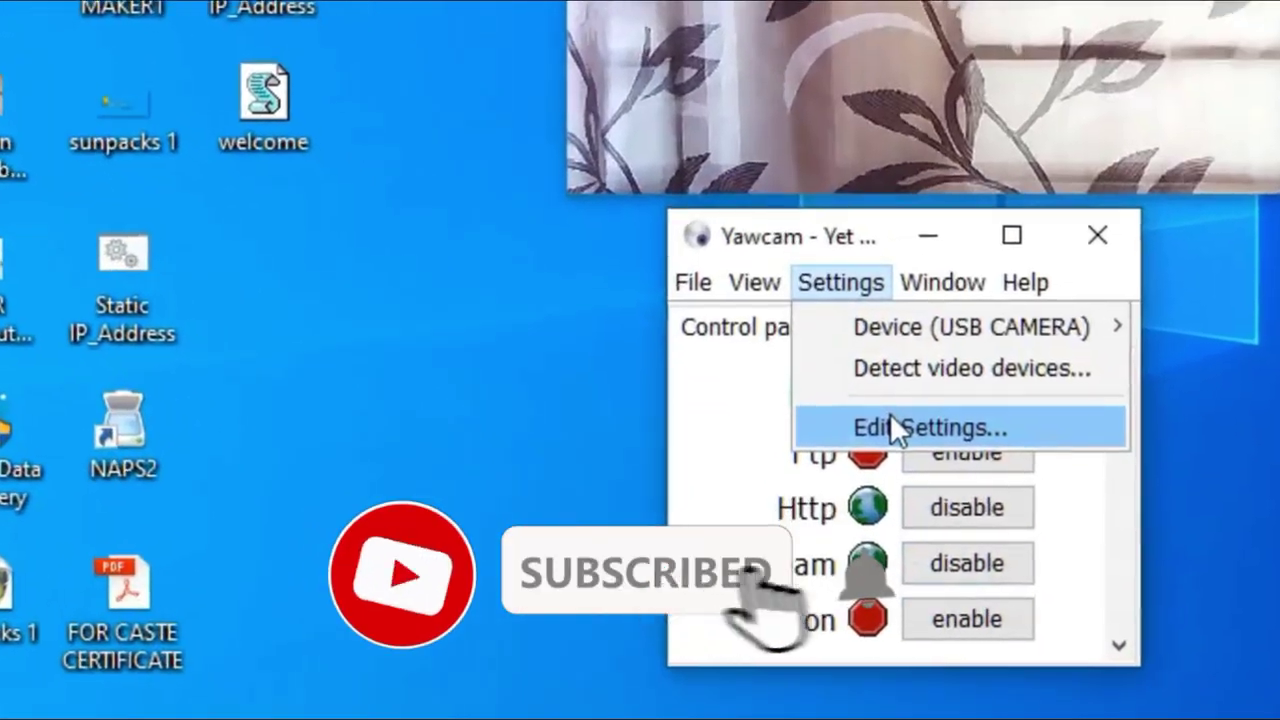
left_click(890, 415)
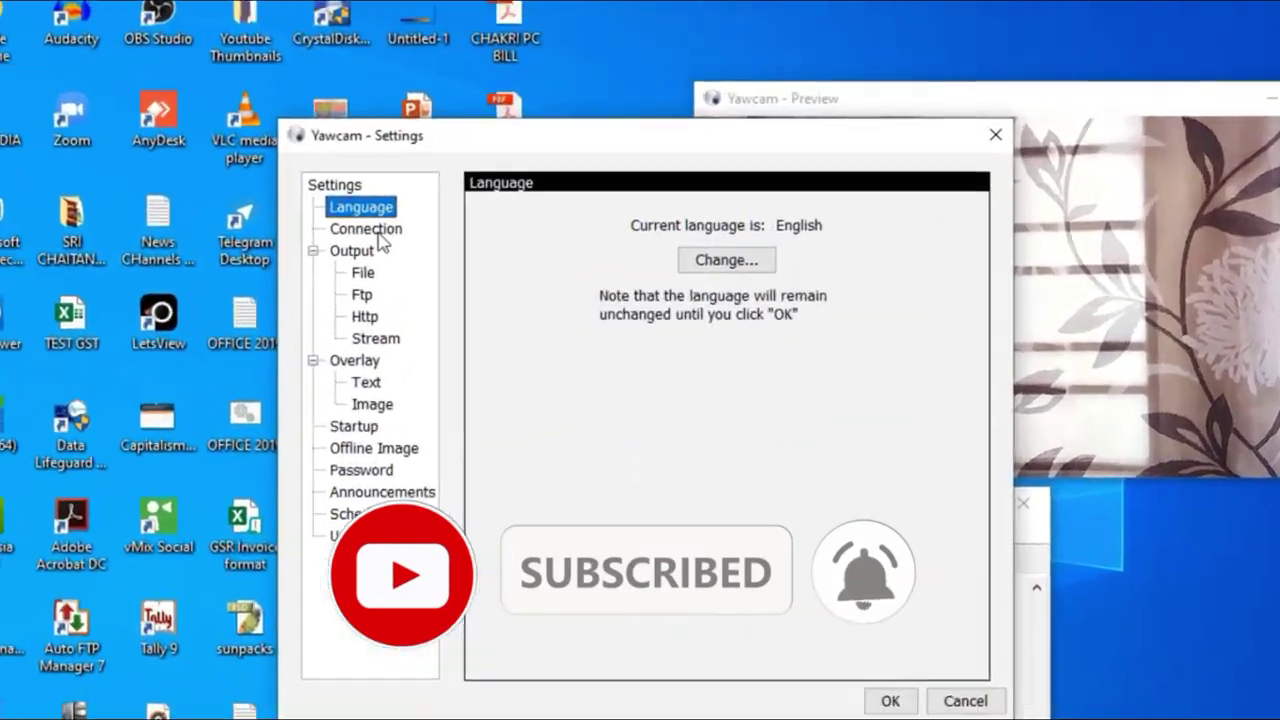
left_click(376, 231)
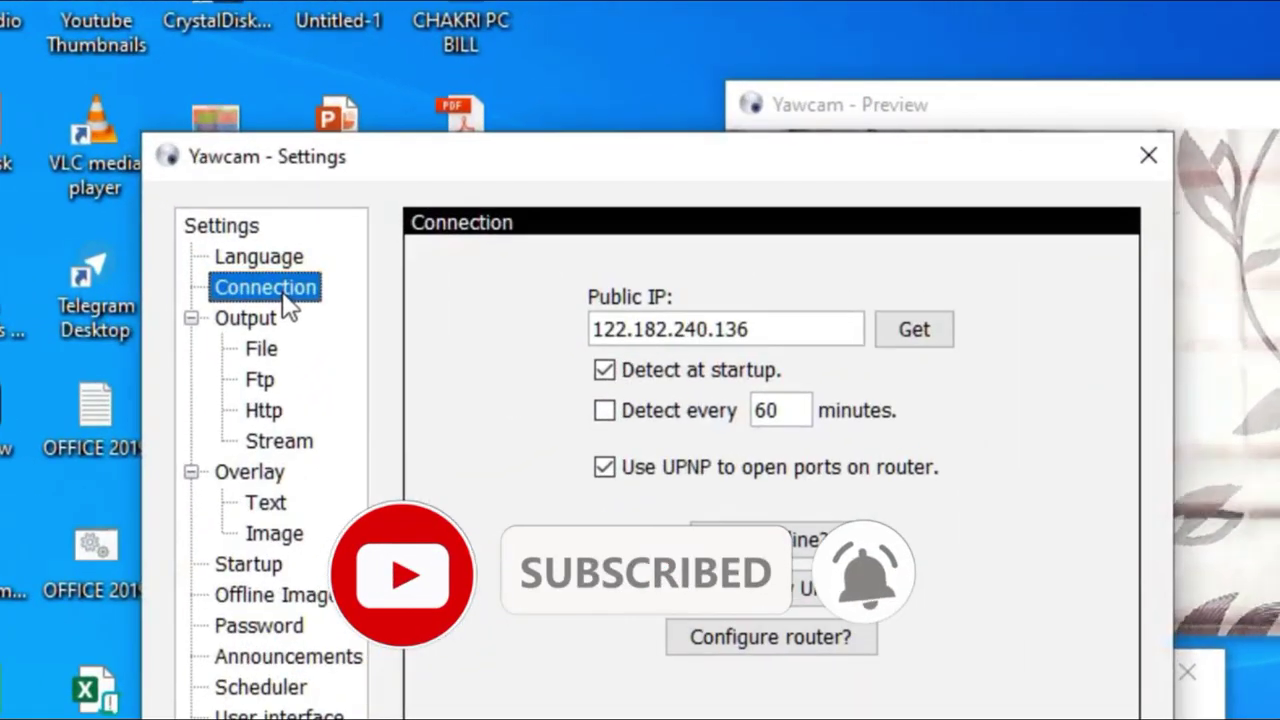
left_click(776, 540)
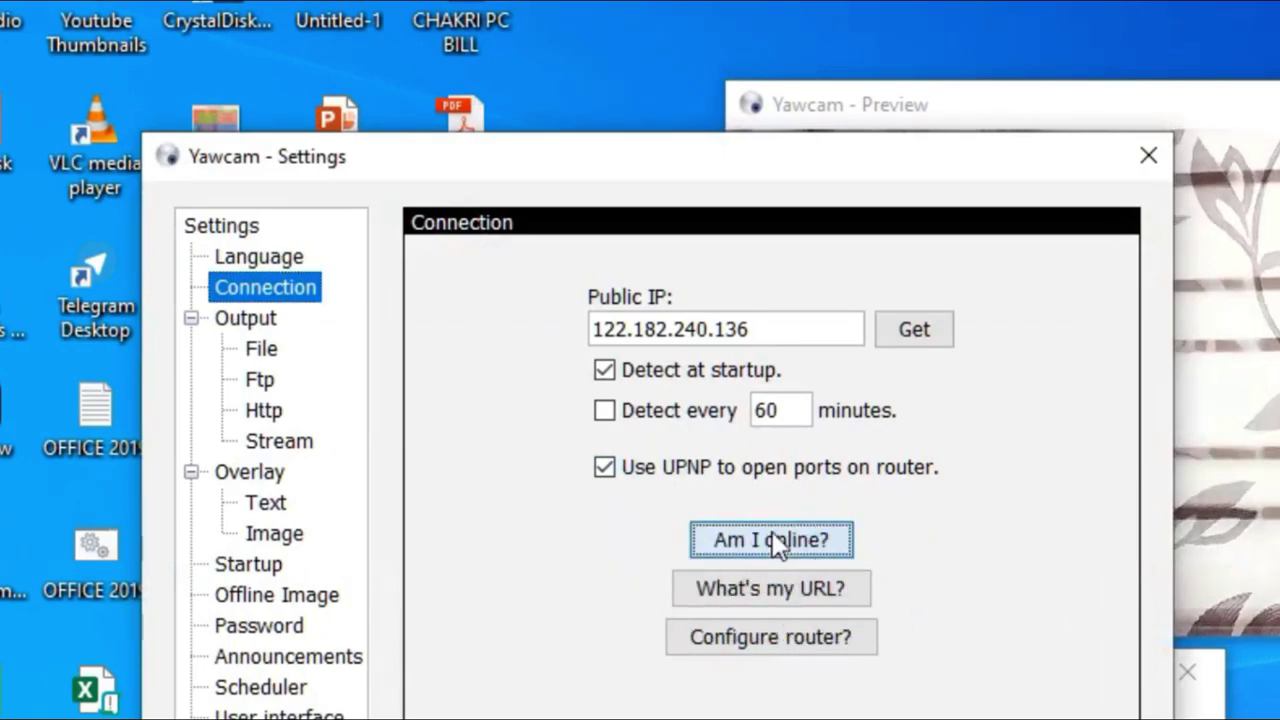